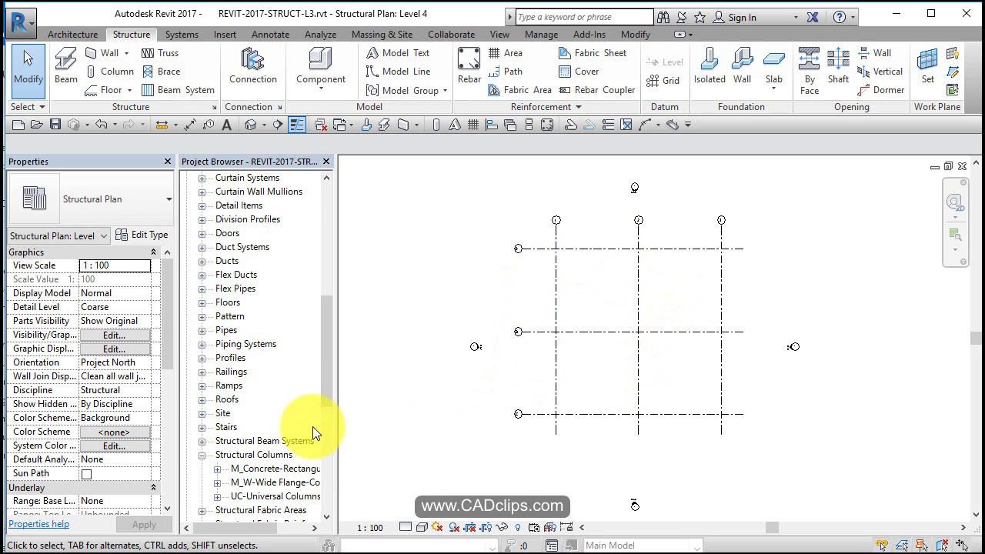
Load M_HSS-Hollow Structural Section-Column.rfa from Libraries > US Metric > Structural Columns > Steel.
left_click_drag(327, 387, 323, 413)
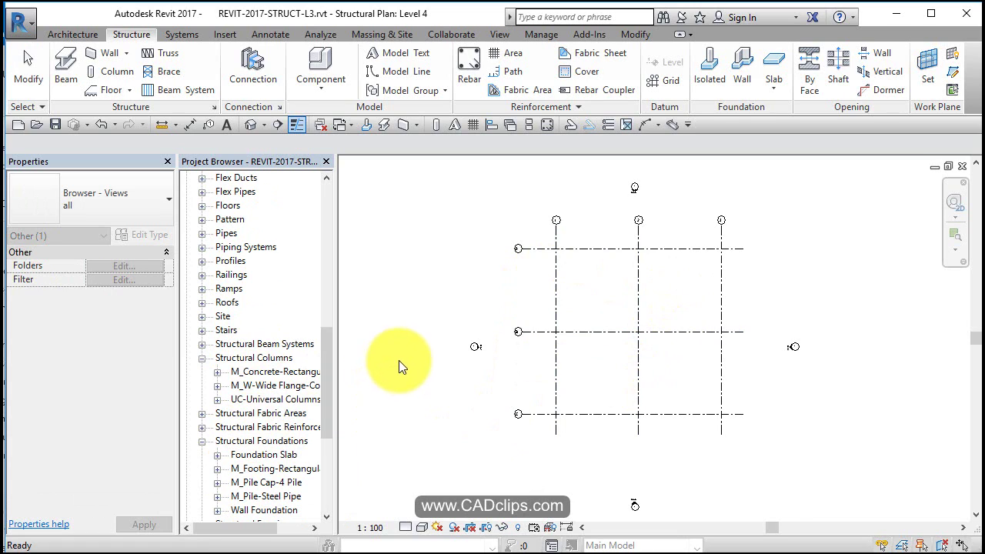
left_click(224, 35)
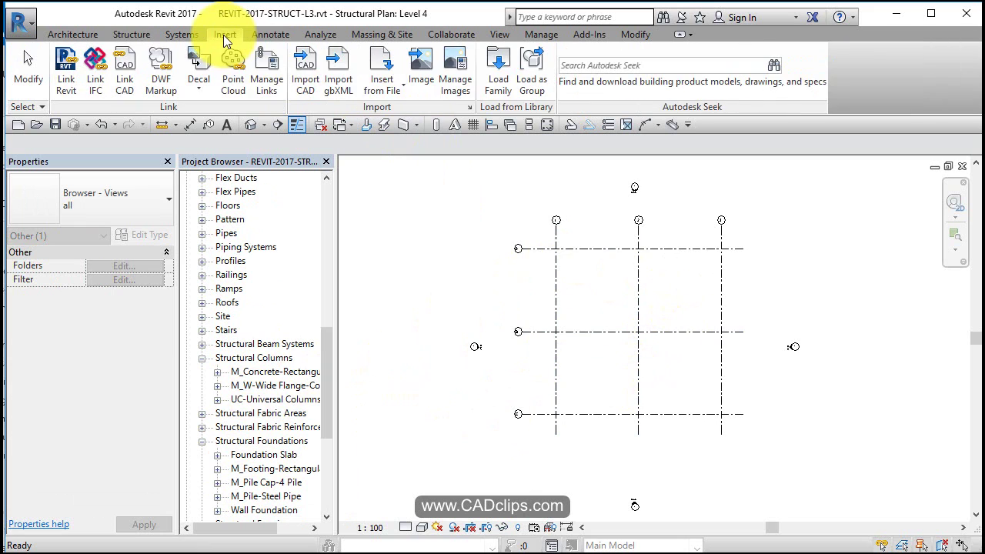
left_click(505, 64)
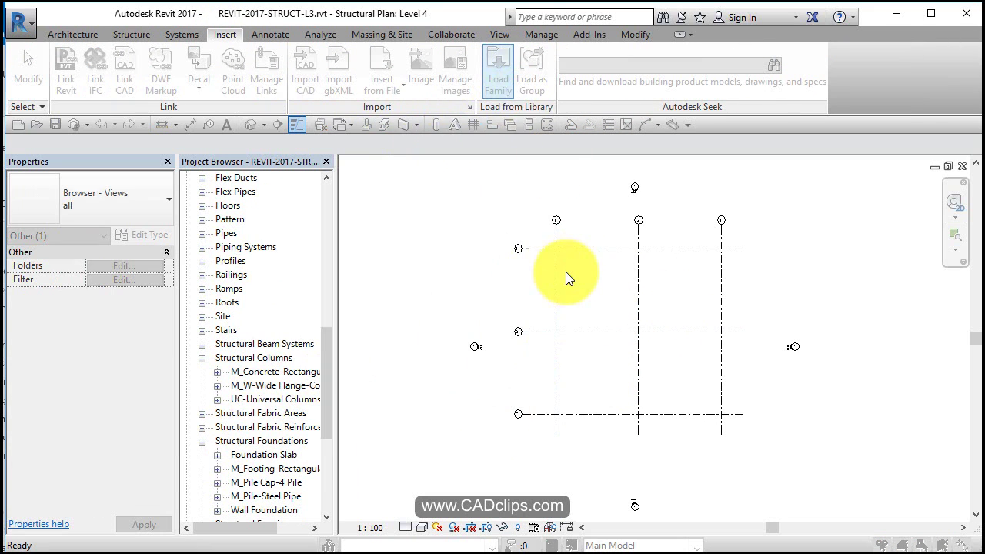
left_click(205, 130)
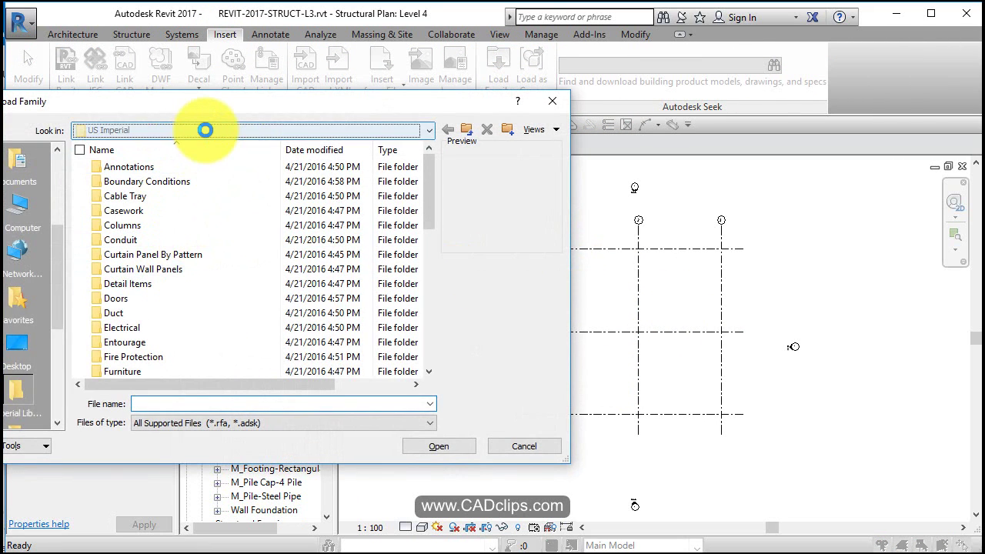
left_click(180, 221)
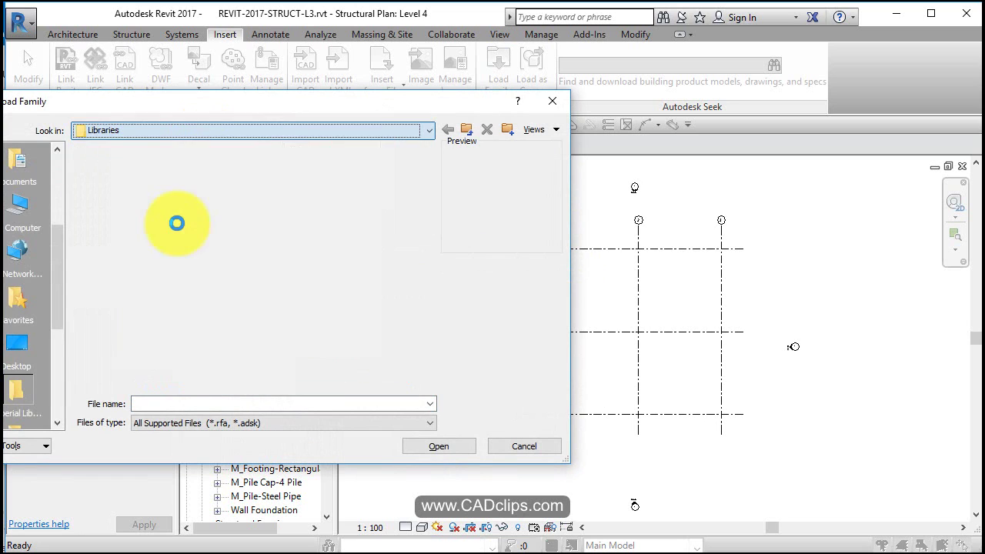
double_click(133, 211)
scroll(141, 286, "down", 5)
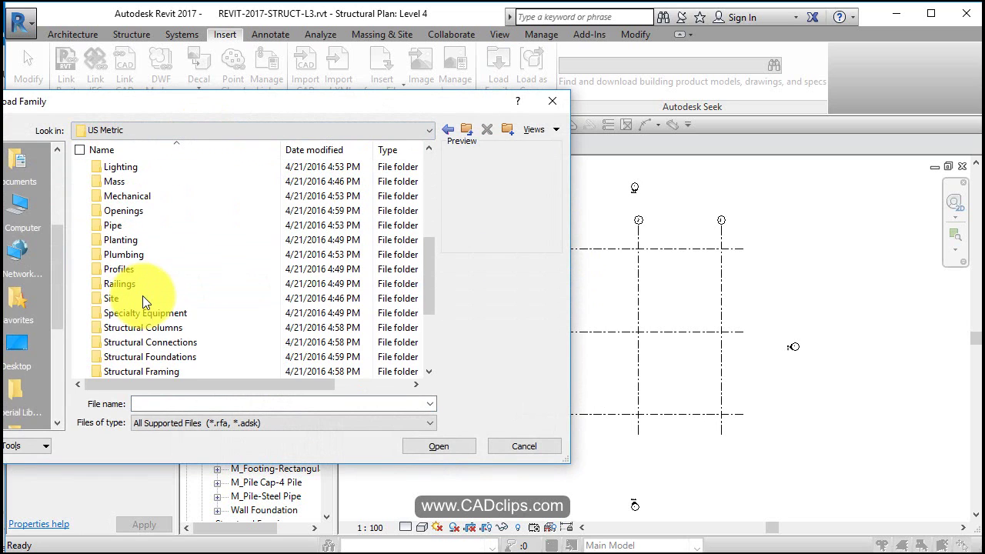
double_click(170, 324)
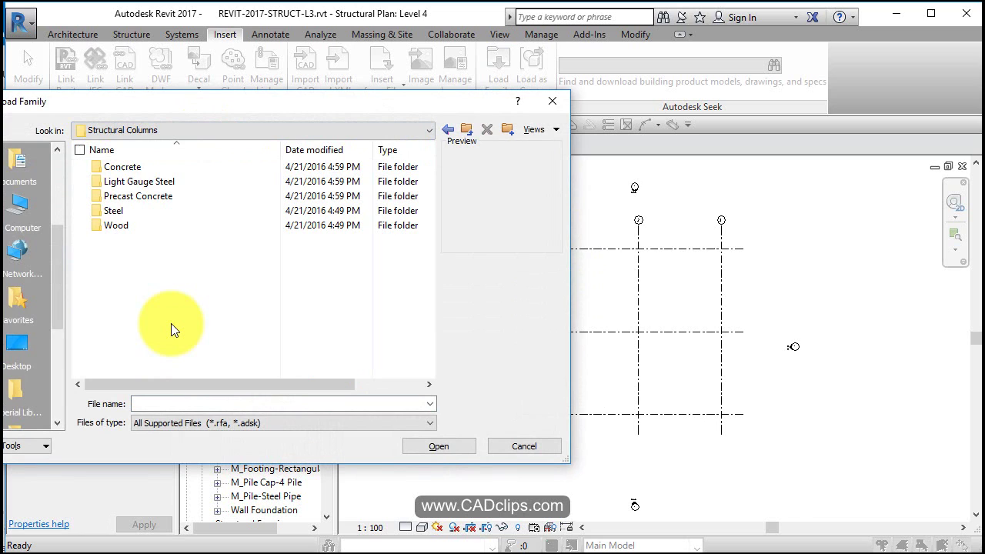
double_click(126, 214)
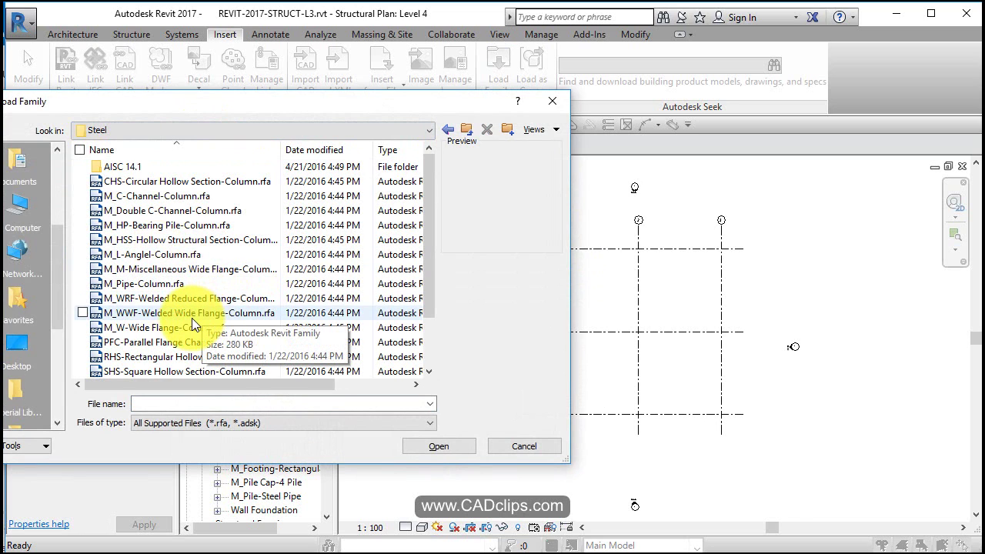
left_click(159, 237)
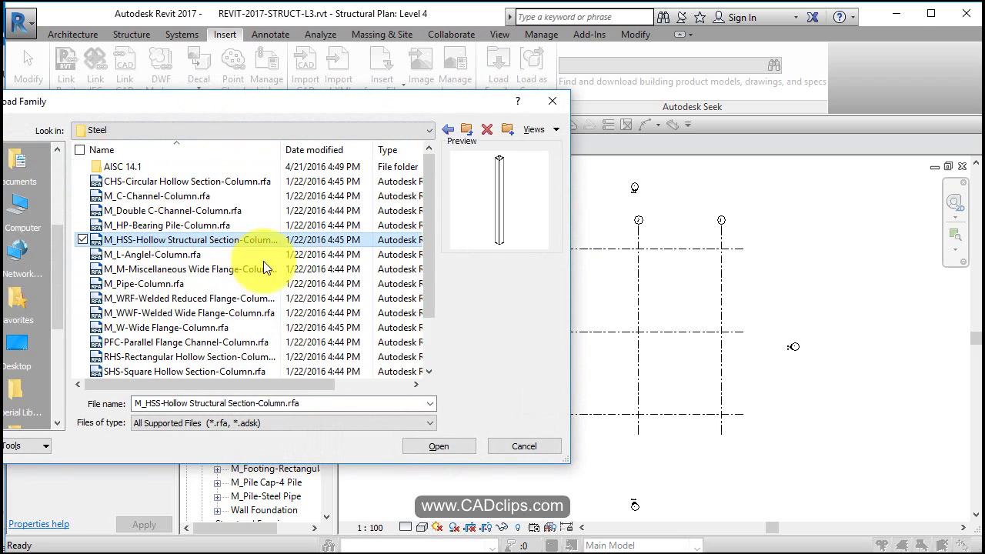
left_click(450, 442)
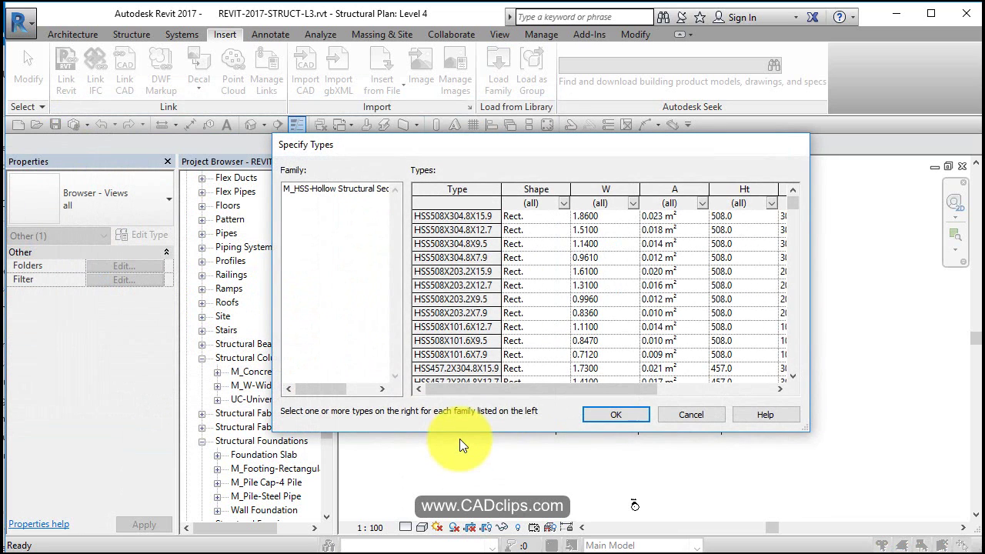
Choose the HSS203.2X203.2X9.5 size in the Specify Types list and confirm it.
scroll(592, 331, "down", 4)
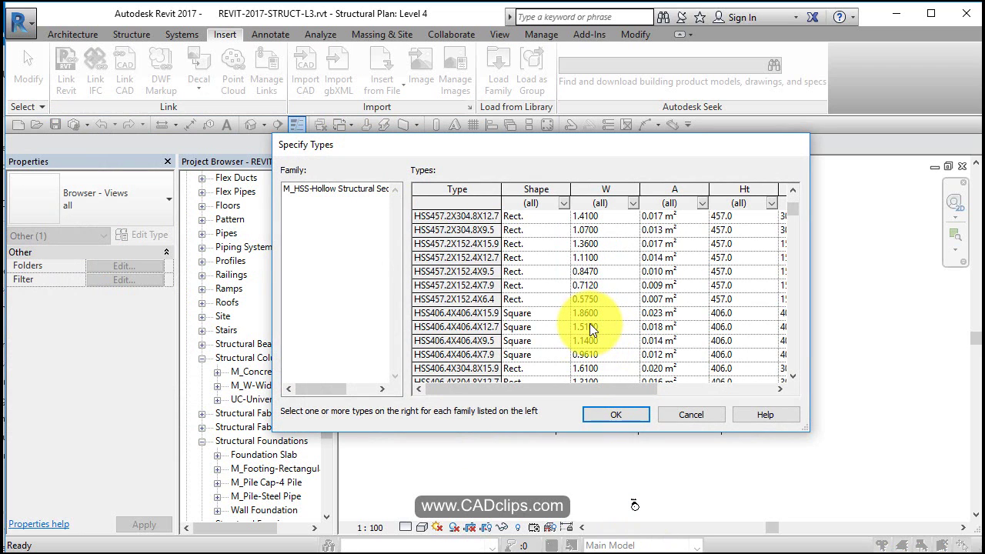
scroll(589, 324, "down", 15)
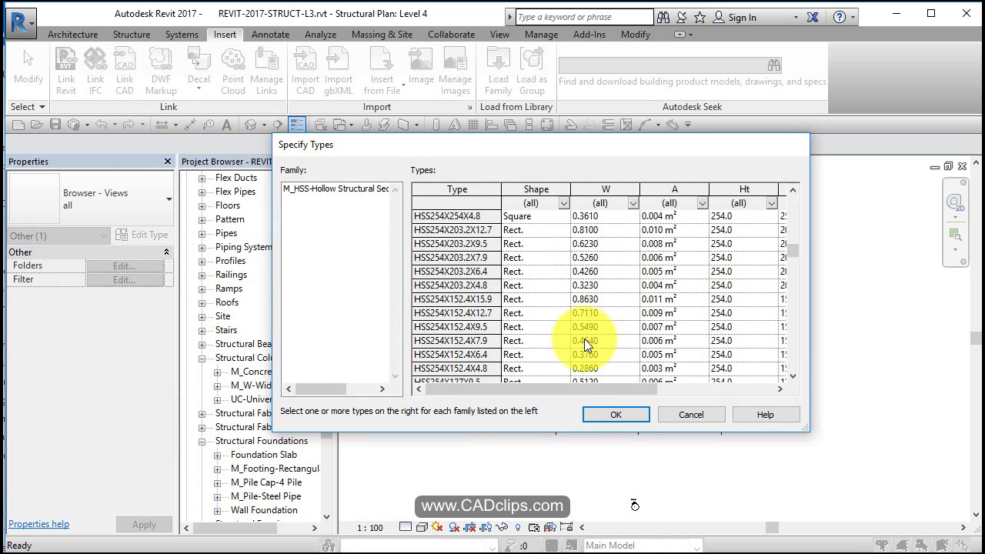
scroll(584, 339, "down", 12)
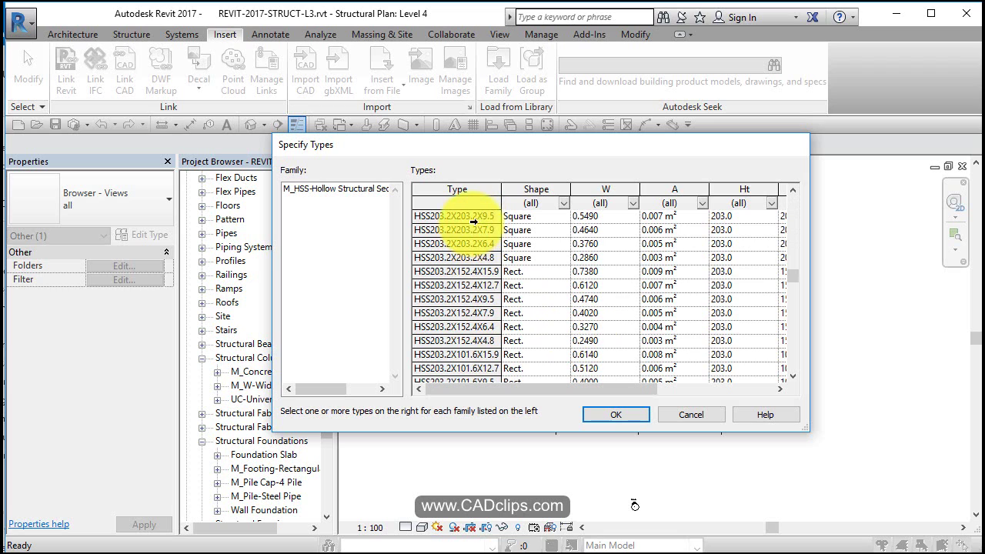
left_click(474, 218)
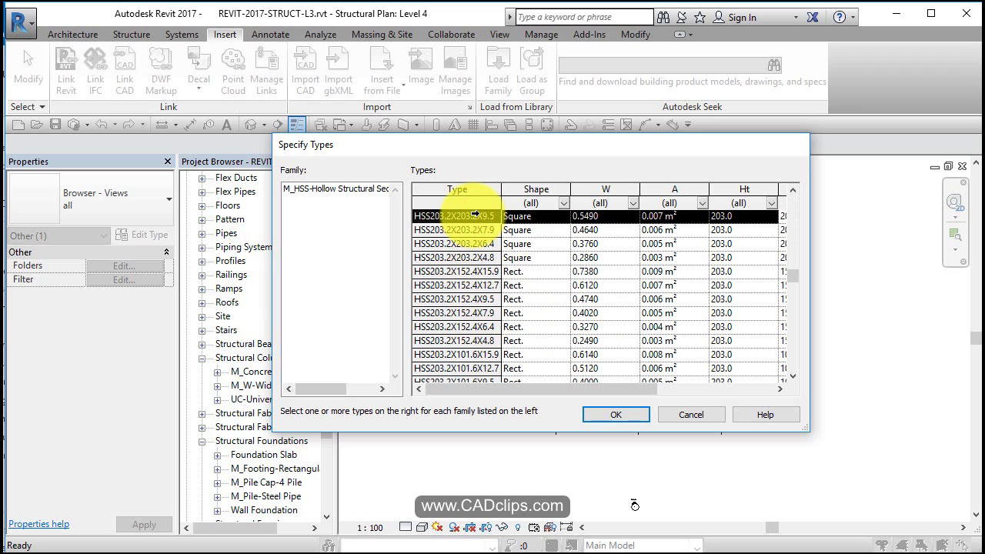
left_click(628, 415)
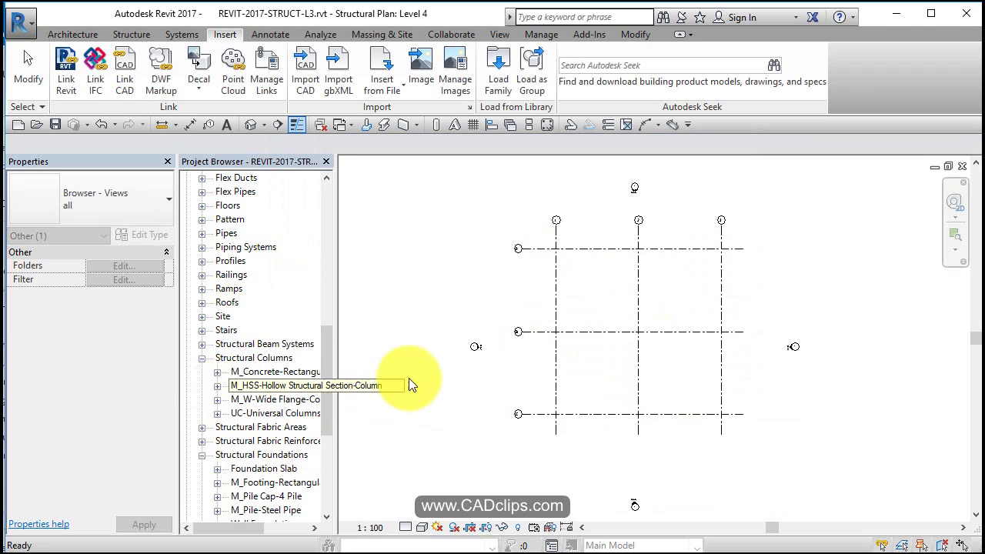
Start the Structure Column tool with type HSS203.2X203.2X9.5 and depth down to Level 2.
scroll(682, 321, "up", 3)
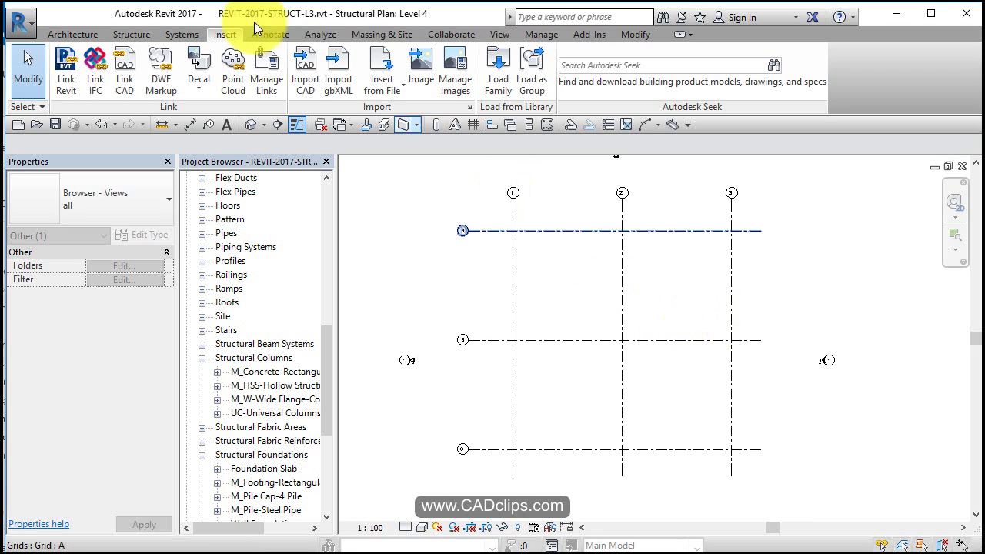
left_click(134, 34)
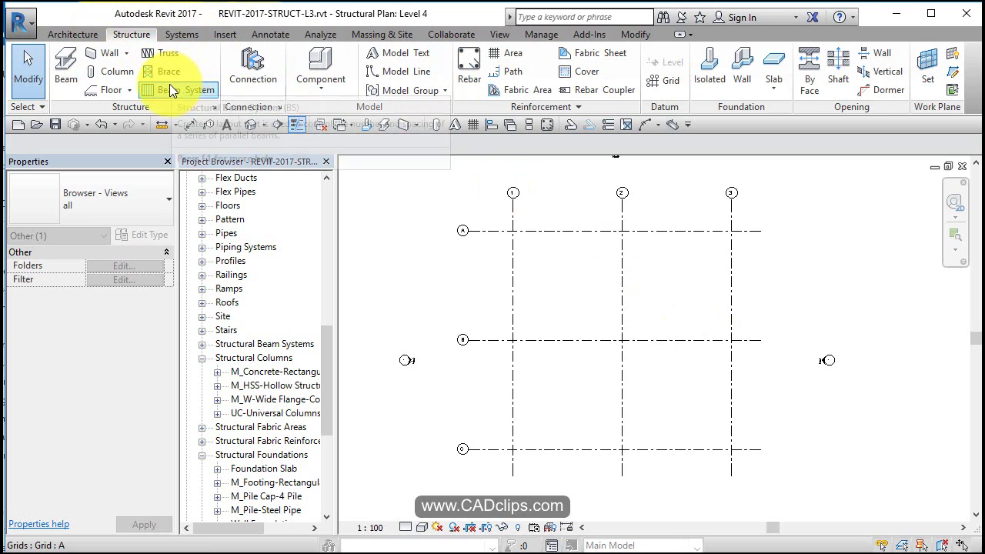
left_click(122, 69)
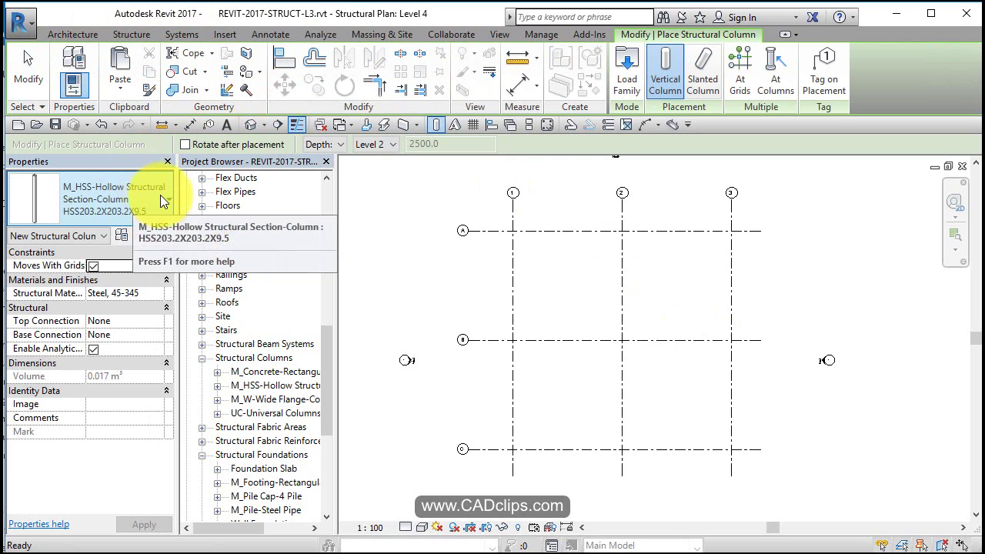
left_click(160, 198)
left_click(160, 195)
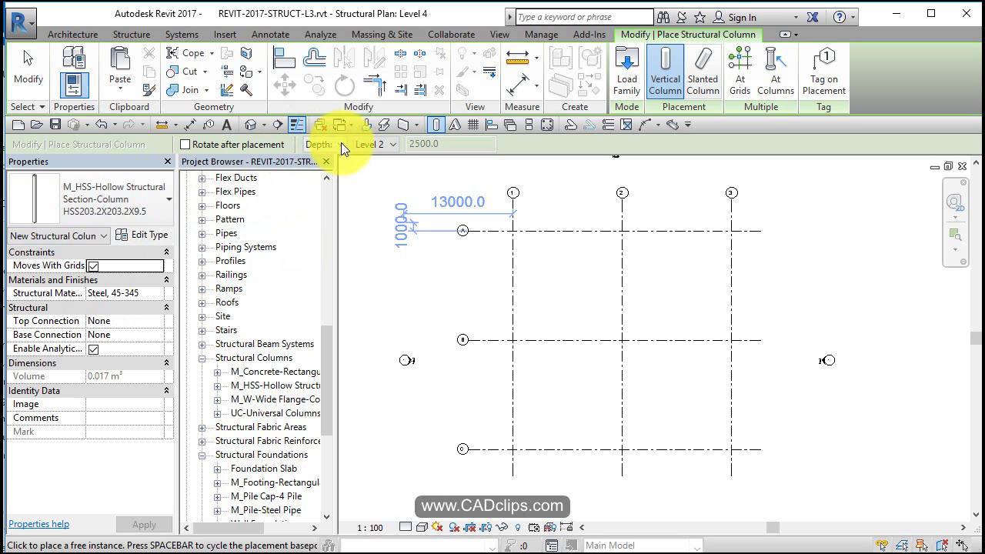
Cancel column placement and open the Level 1 structural plan.
left_click(324, 196)
left_click(323, 196)
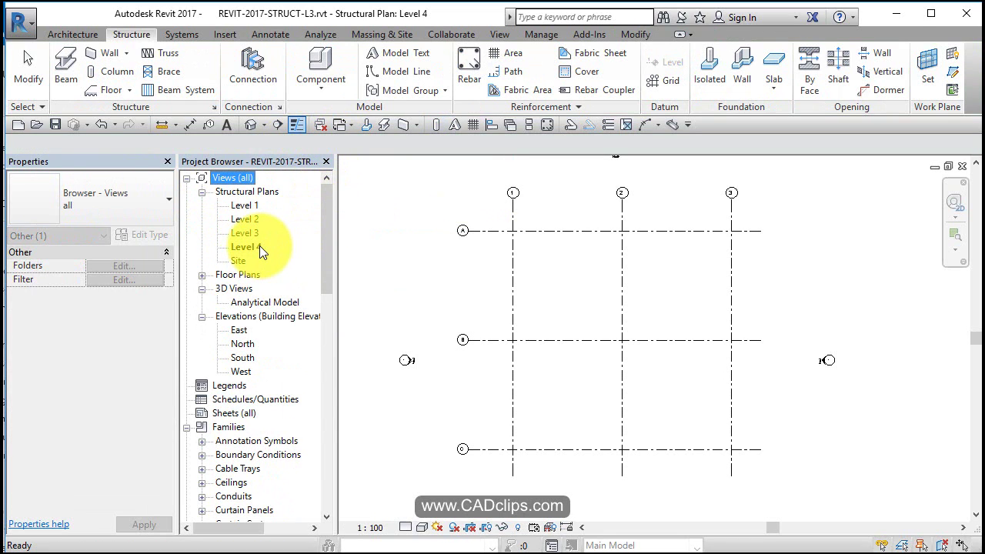
left_click(387, 251)
double_click(255, 207)
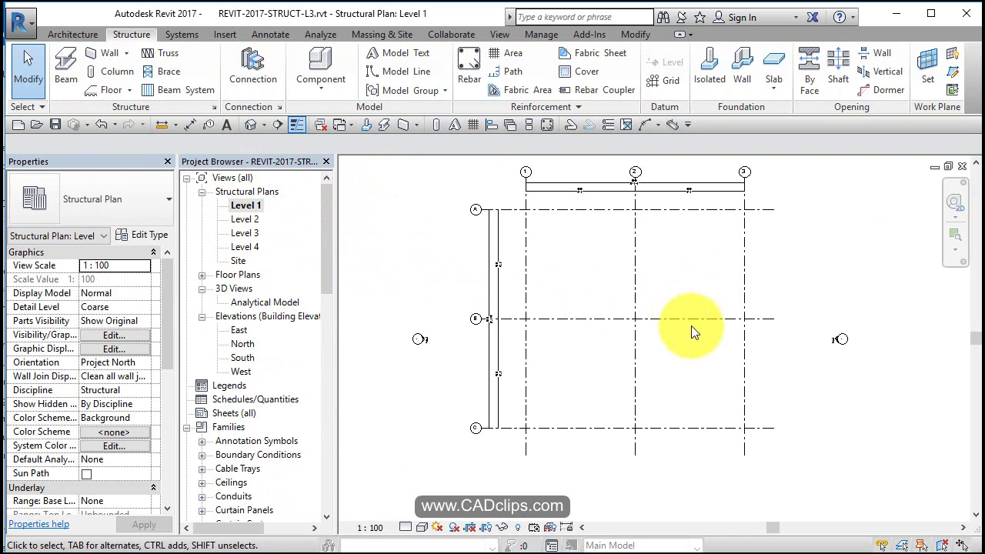
Open the South elevation from its marker and zoom in on the level heads.
middle_click_drag(637, 425, 644, 334)
scroll(621, 424, "up", 3)
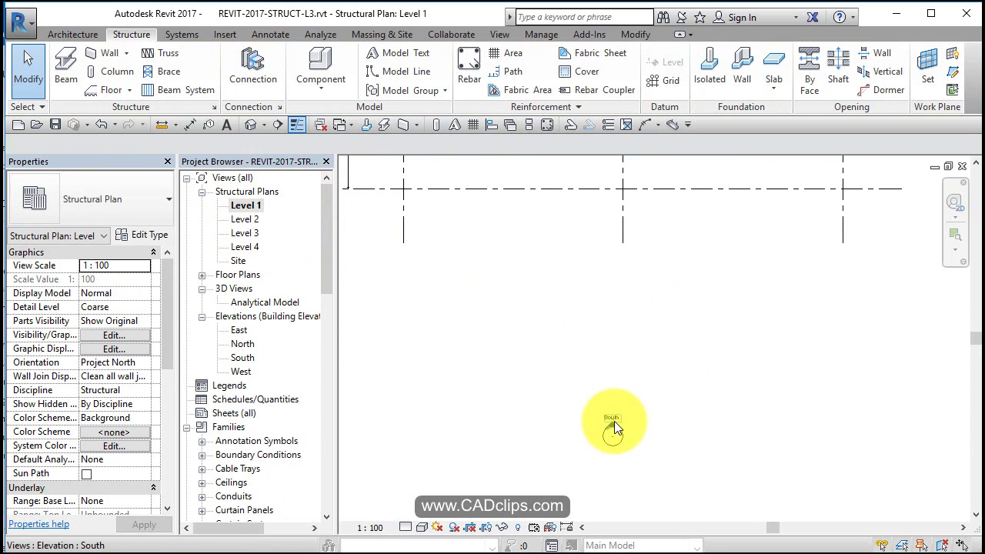
double_click(614, 421)
scroll(721, 399, "down", 2)
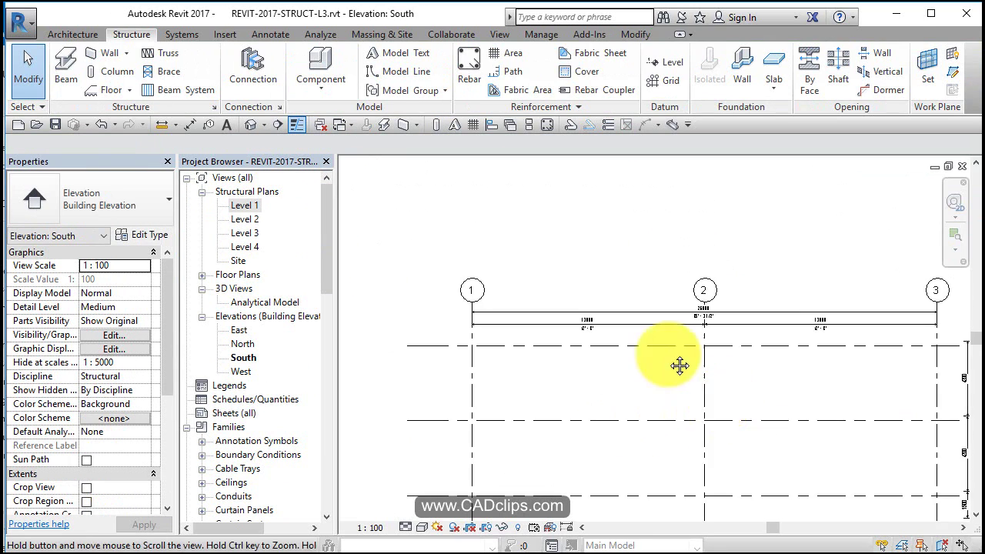
middle_click_drag(669, 355, 720, 335)
scroll(754, 328, "up", 3)
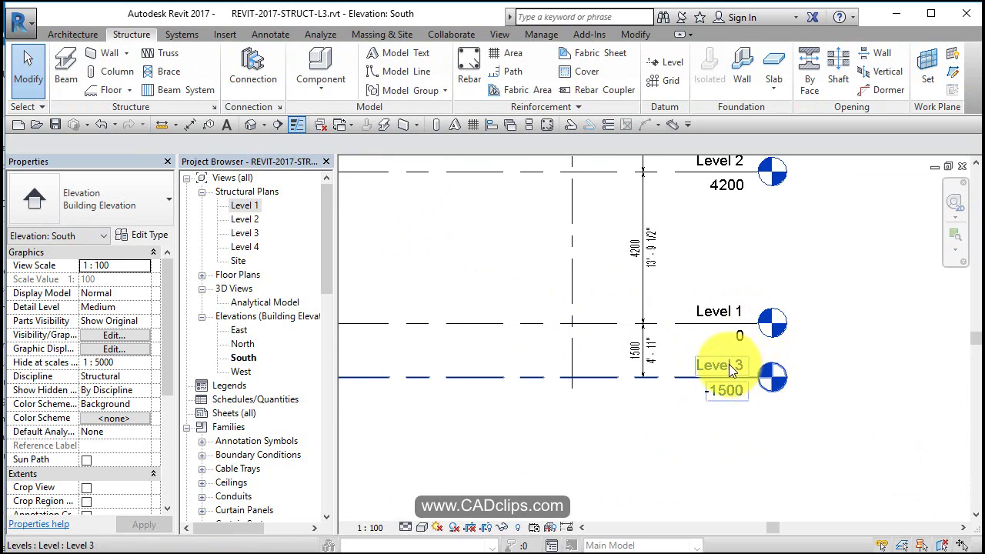
Rename Level 3 to T / FTG, including its matching views.
left_click(729, 365)
left_click(729, 365)
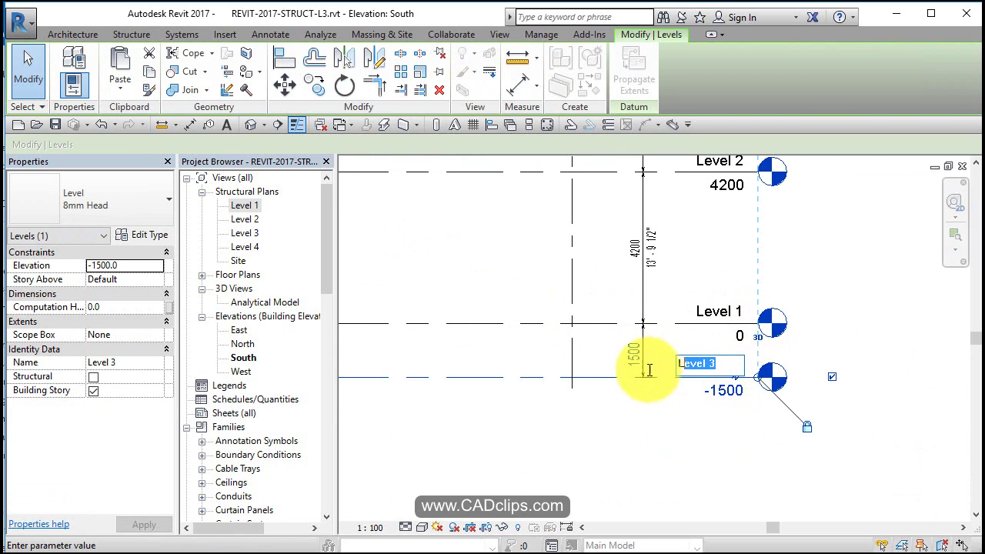
type("T /")
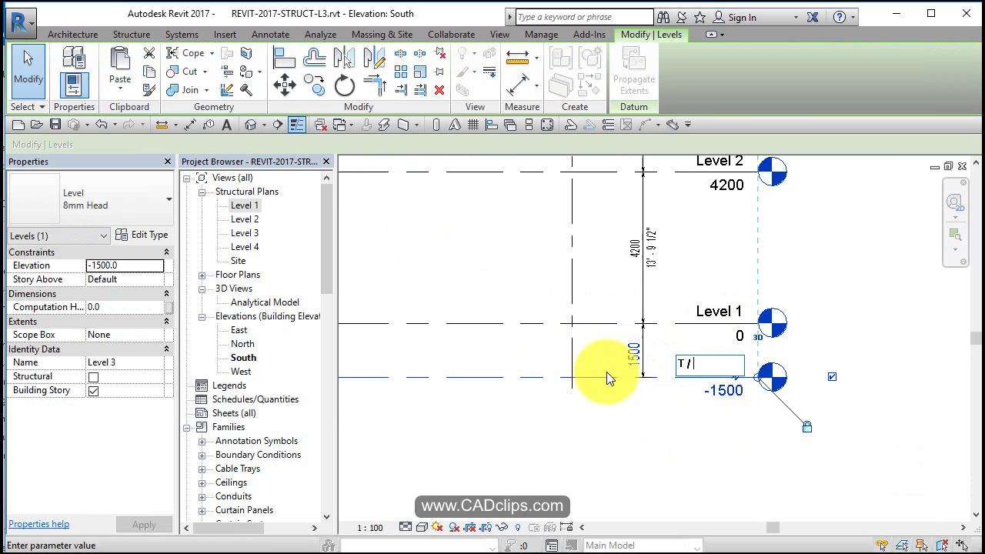
type(" FTG")
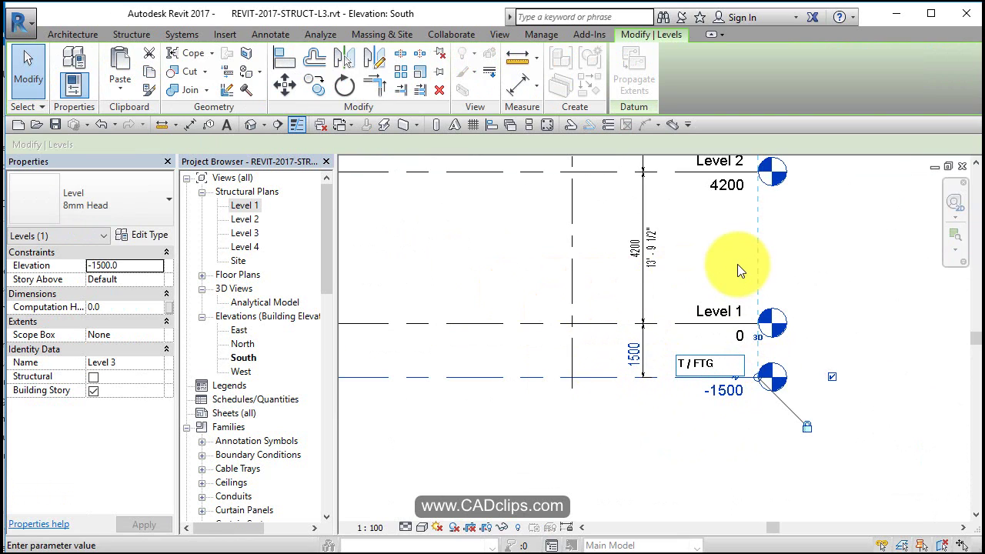
left_click(737, 264)
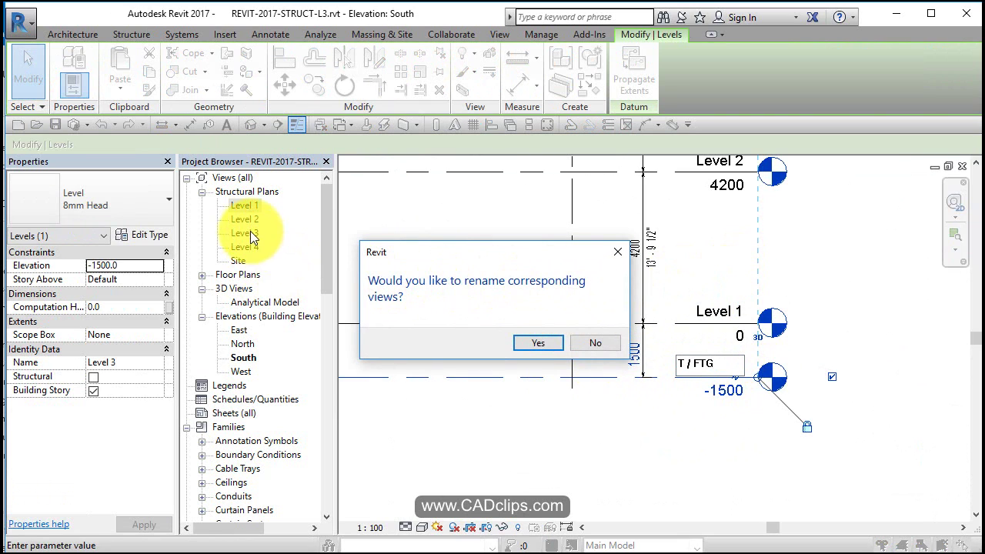
left_click(533, 341)
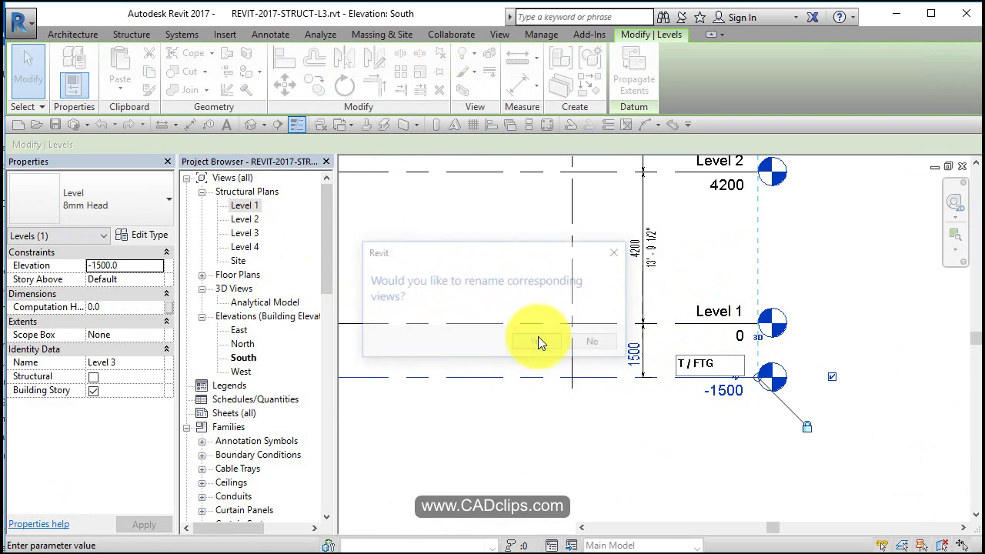
Rename Level 1 to T / MAIN, including its matching views.
left_click(731, 319)
left_click(732, 314)
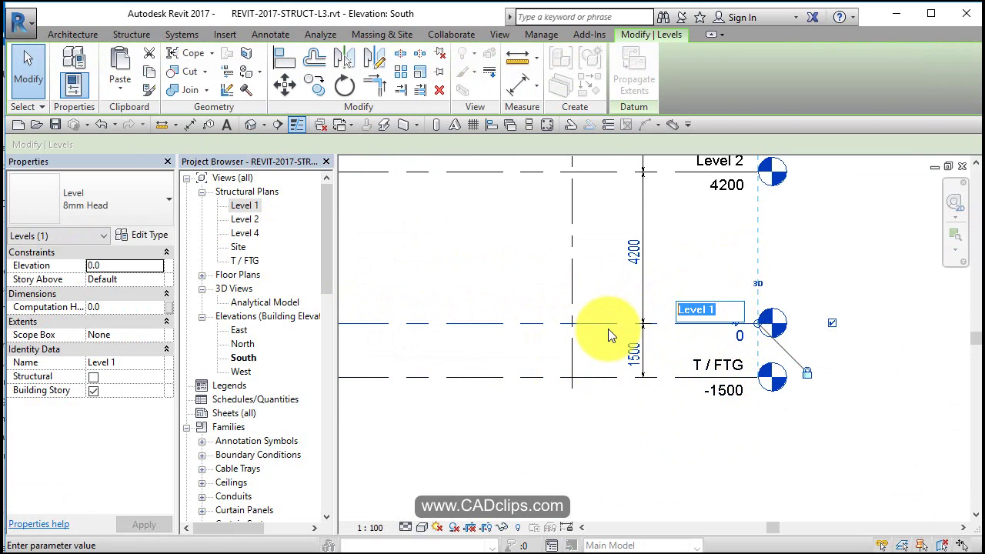
type("T / MAIN")
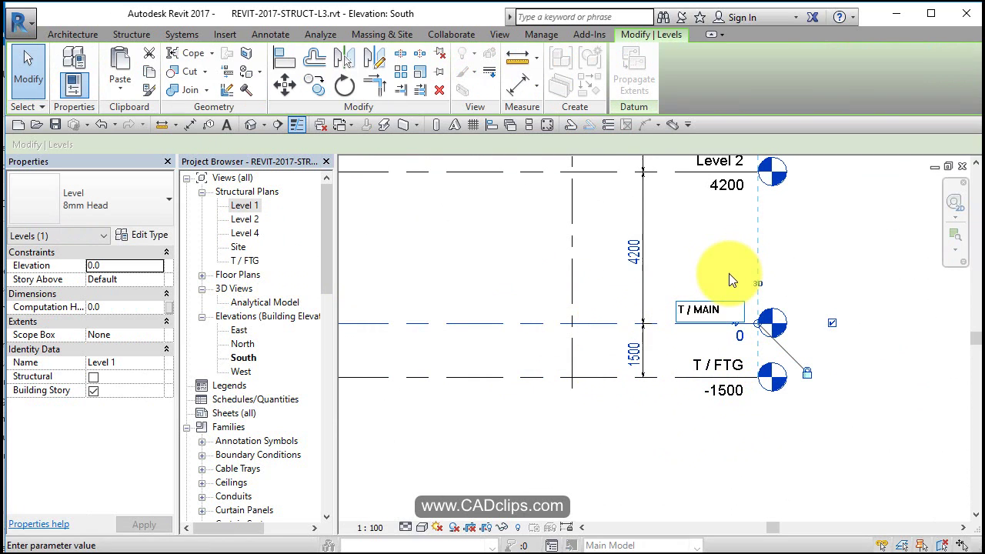
key("Return")
left_click(540, 342)
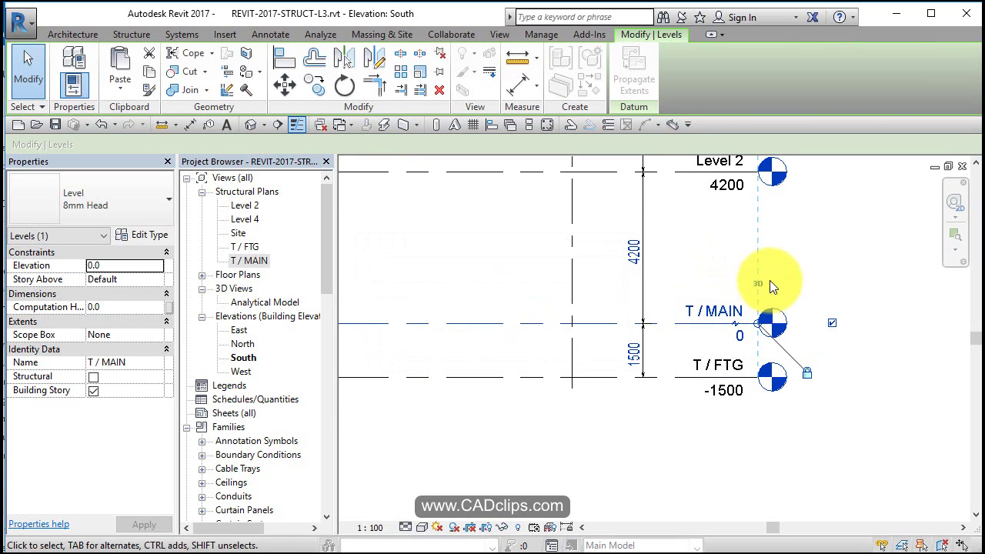
Rename Level 2 to T / 2DN, including its matching views.
middle_click_drag(773, 286, 755, 425)
left_click(727, 301)
left_click(729, 303)
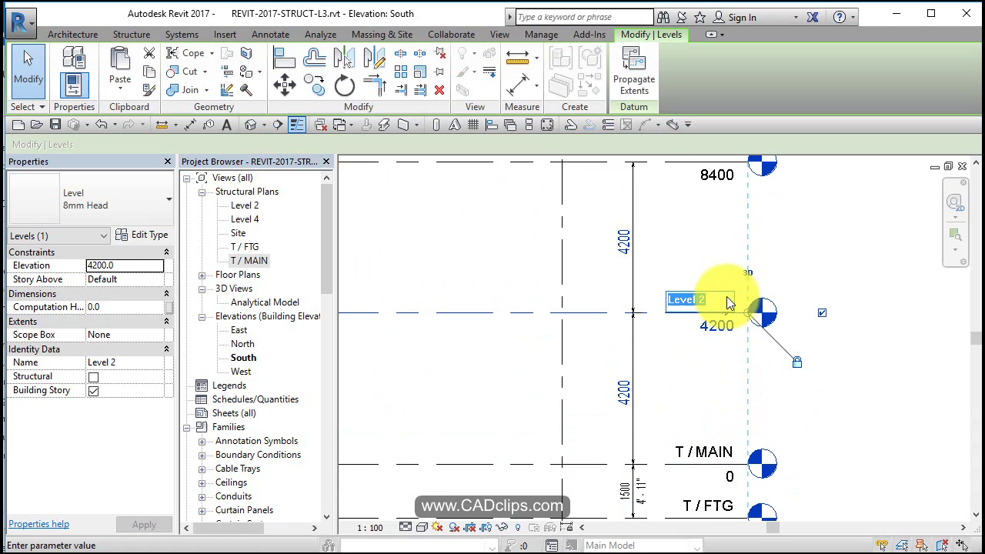
type("T / 2DN")
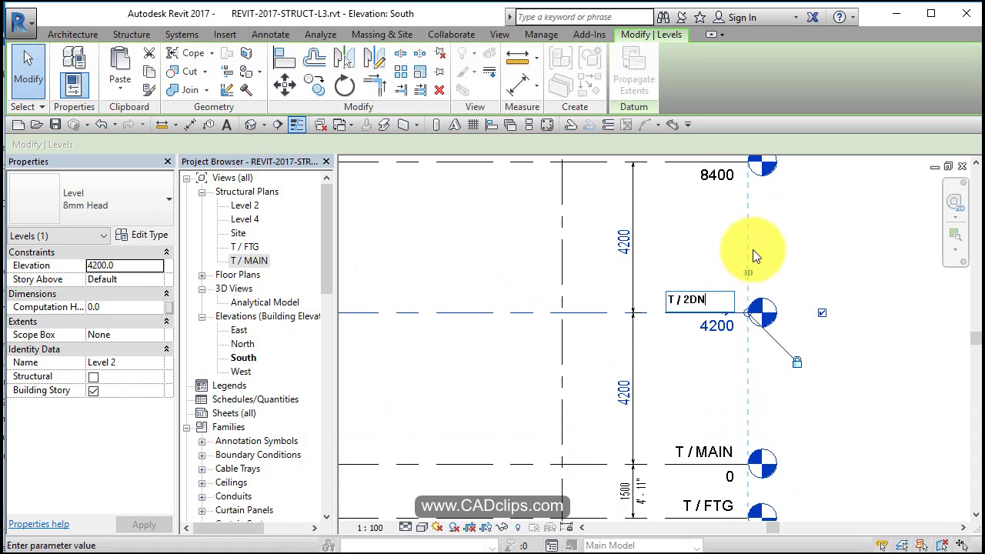
key("Return")
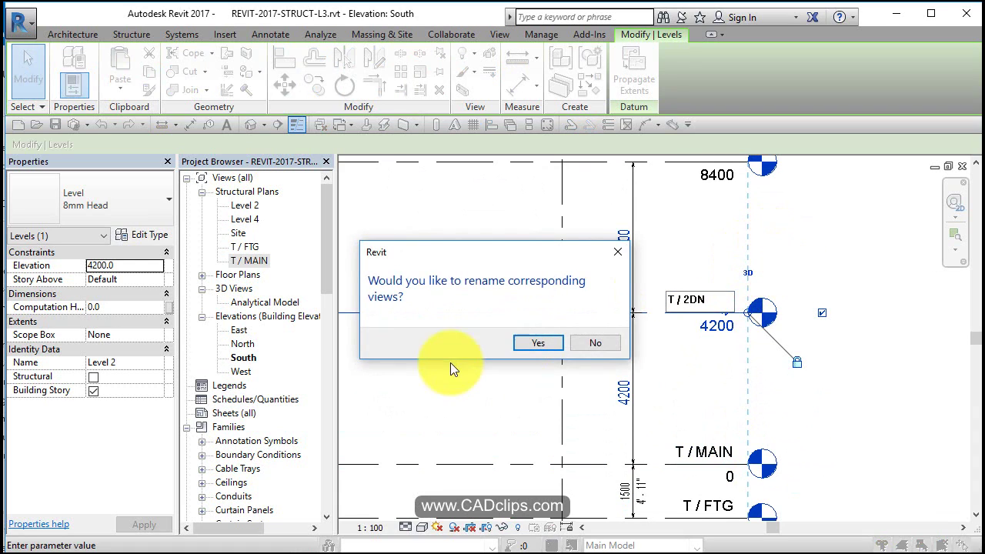
left_click(561, 344)
Rename Level 4 to T / ROOF with its matching views, then clear the selection.
middle_click_drag(736, 273, 741, 362)
left_click(702, 228)
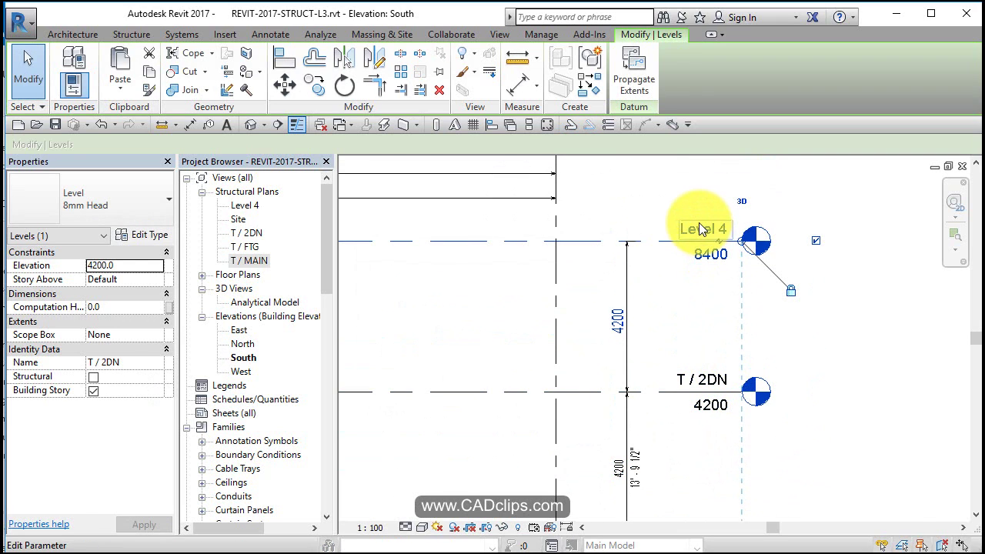
left_click(697, 228)
type("T")
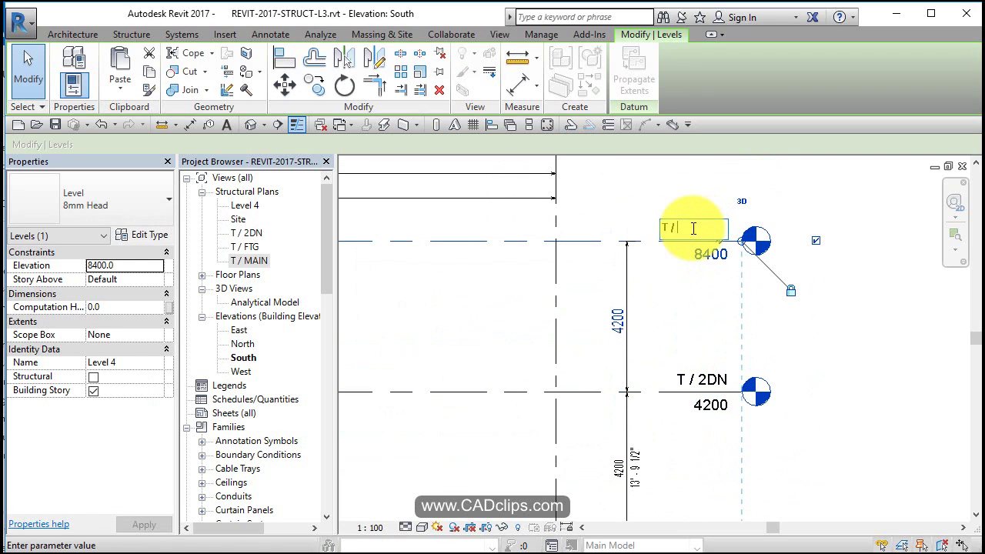
type(" / ROOF")
left_click(744, 179)
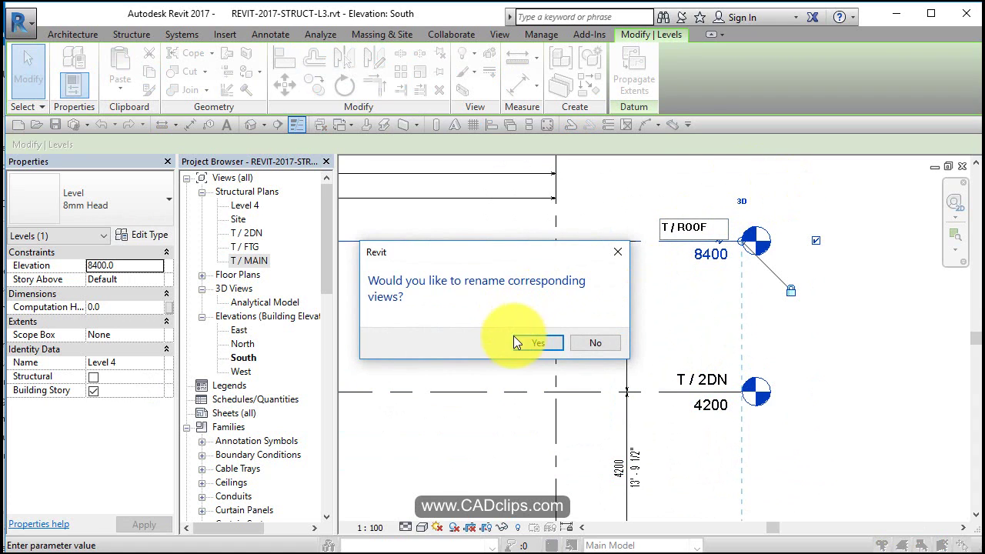
left_click(535, 345)
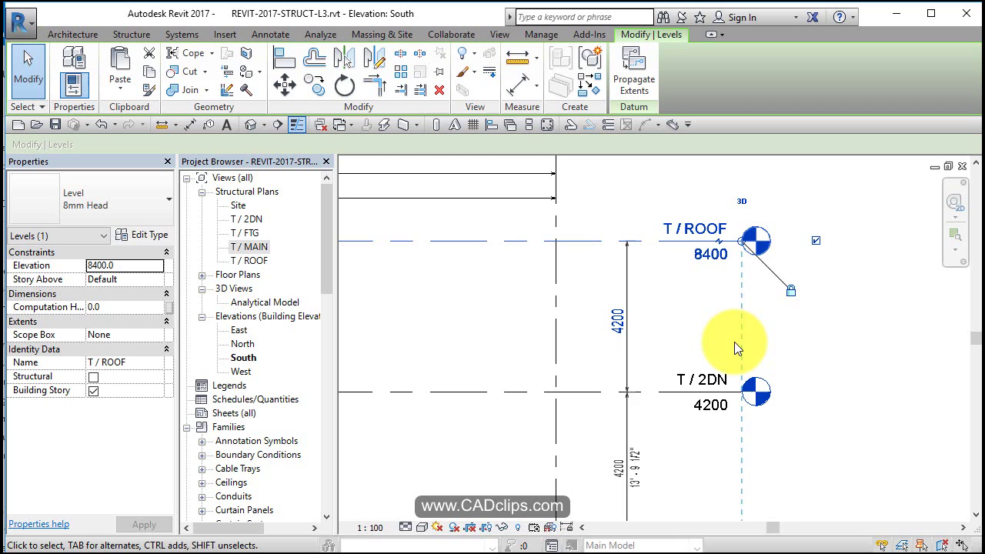
scroll(735, 341, "down", 4)
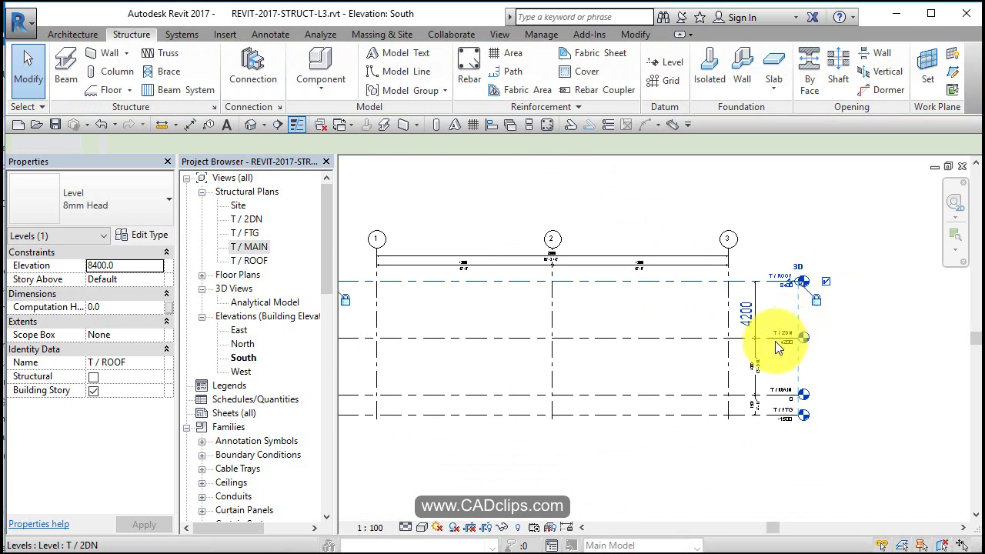
left_click(458, 352)
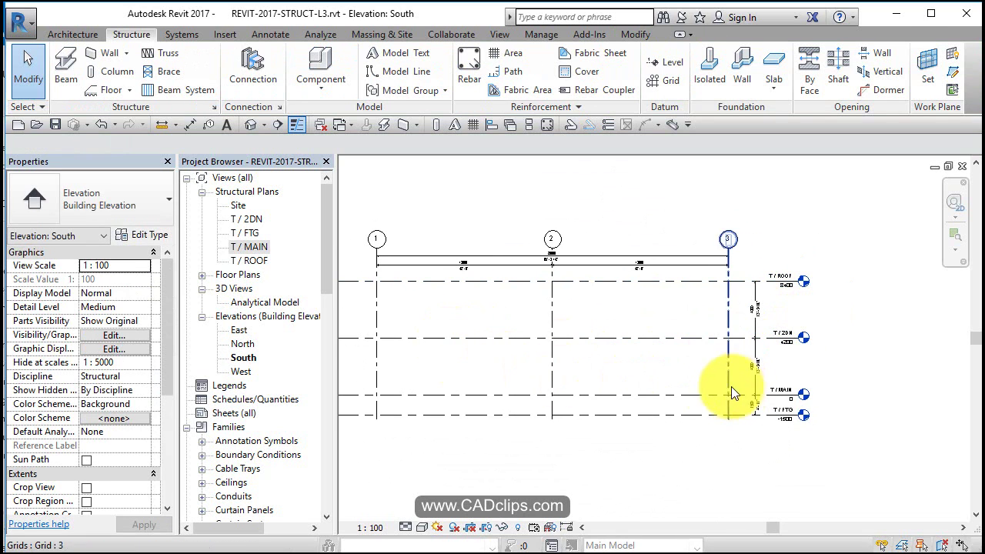
Open the T / MAIN structural plan, bring the full grid into view, and start HSS203.2X203.2X9.5 columns.
double_click(254, 246)
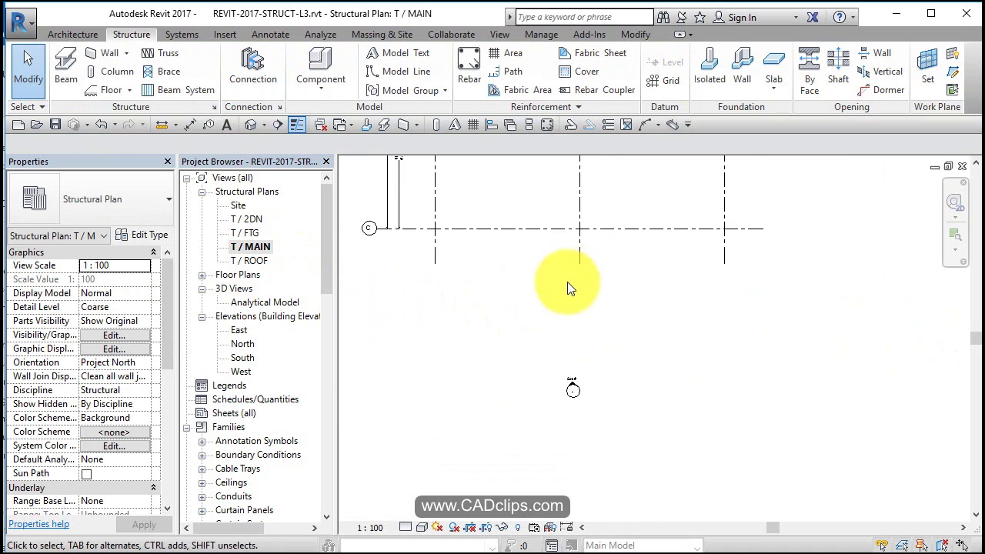
middle_click_drag(567, 282, 645, 398)
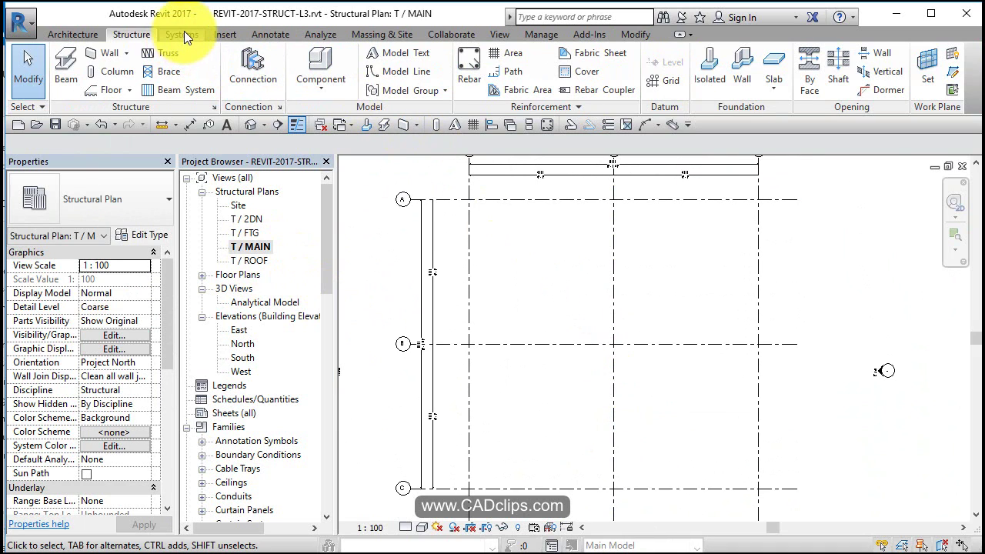
left_click(110, 69)
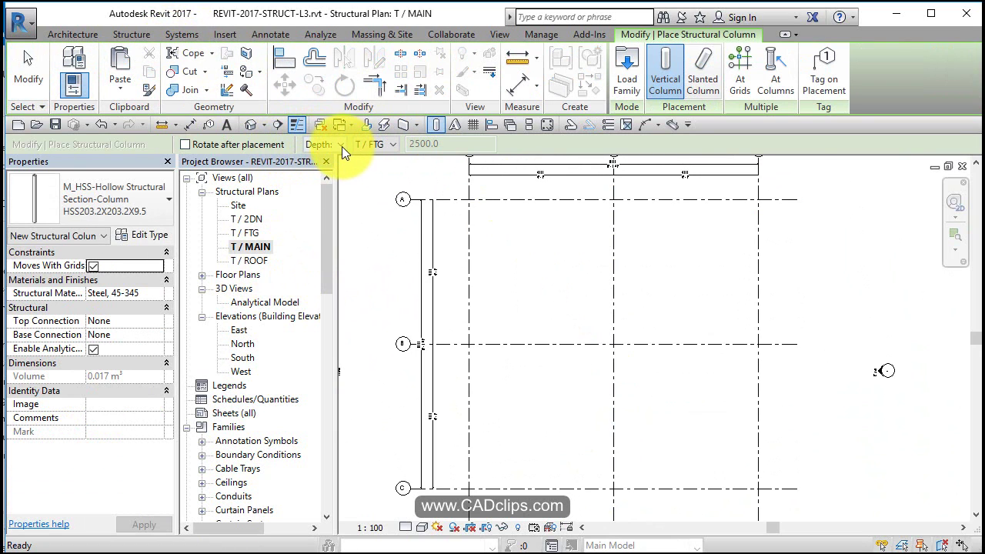
Set the column options to Height with T / 2DN as the top level.
left_click(341, 146)
left_click(320, 171)
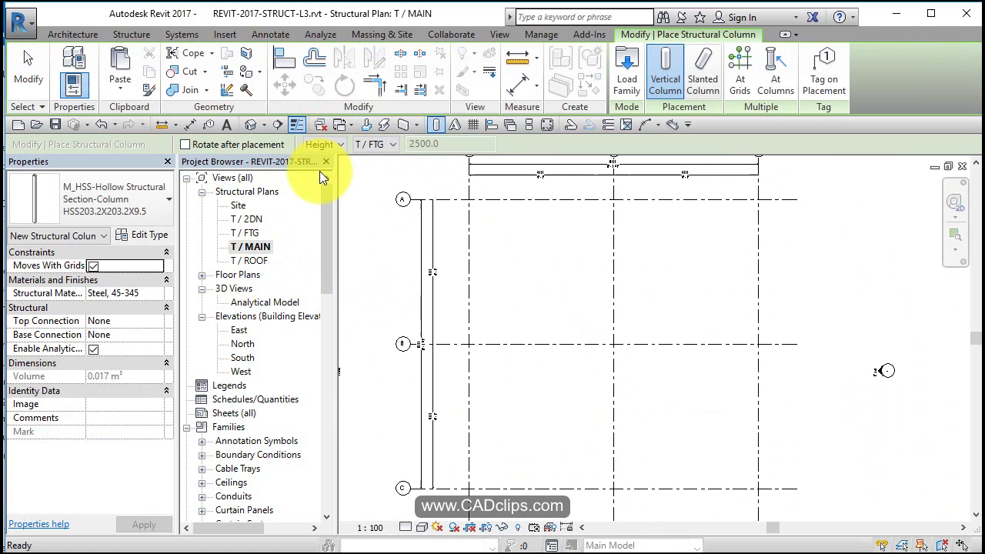
scroll(395, 144, "down", 1)
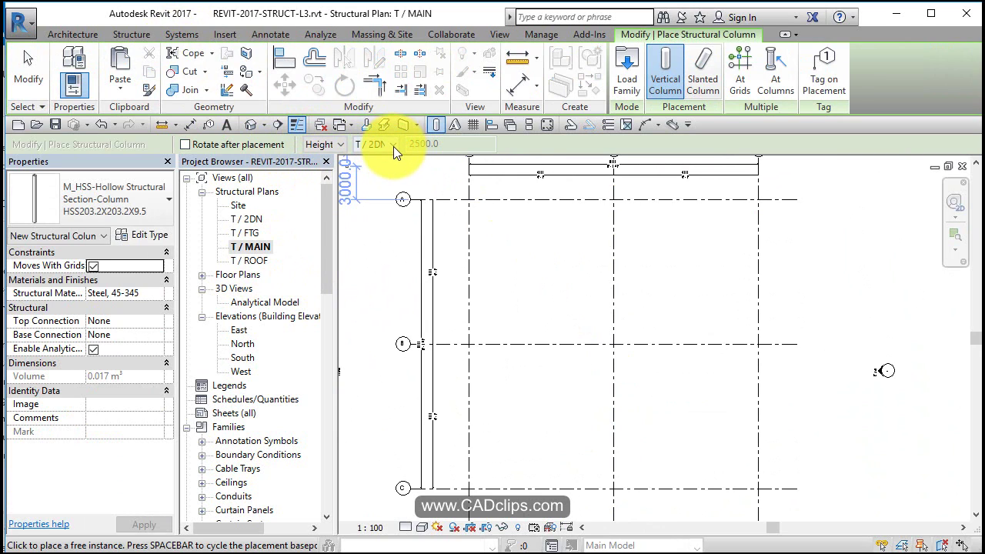
left_click(393, 146)
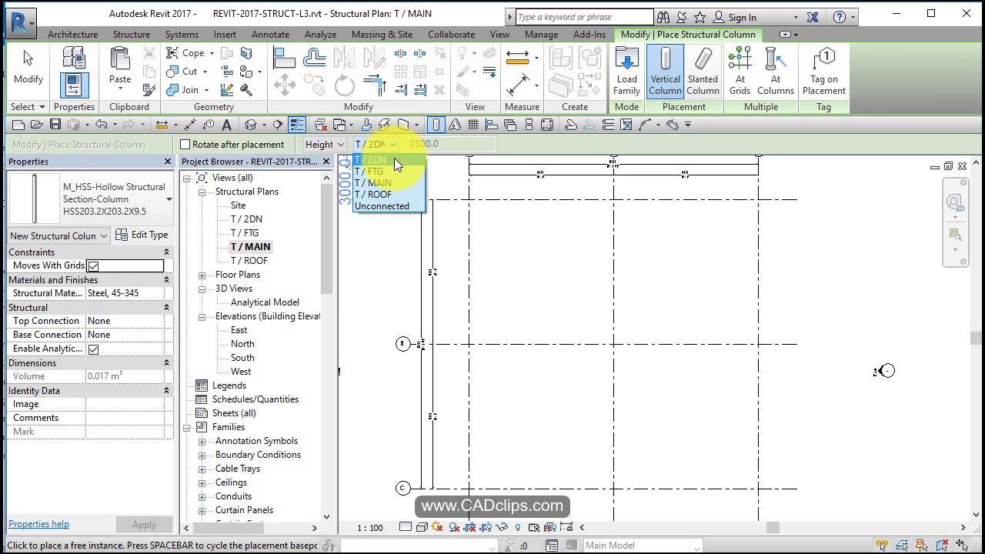
left_click(394, 160)
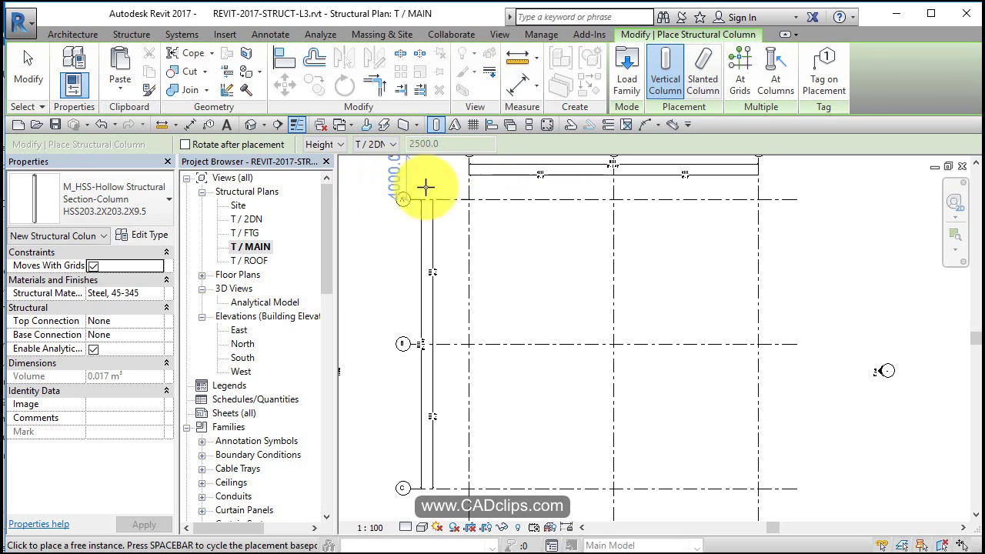
scroll(467, 203, "up", 4)
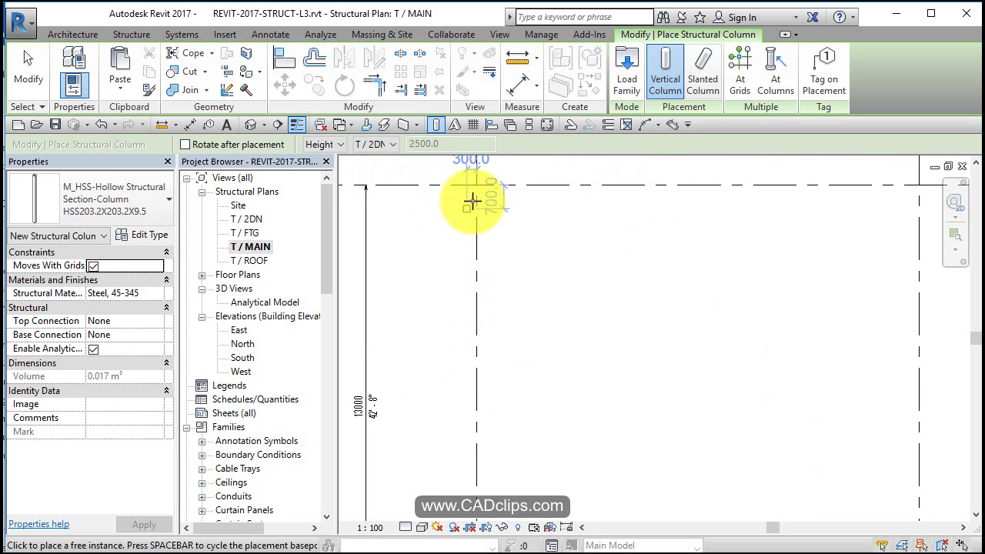
left_click(659, 186)
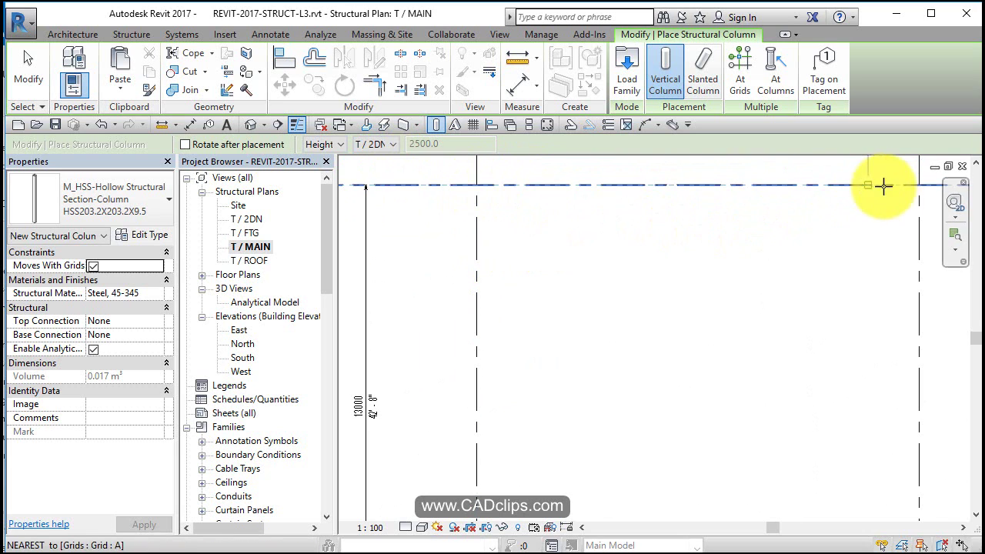
scroll(718, 213, "down", 4)
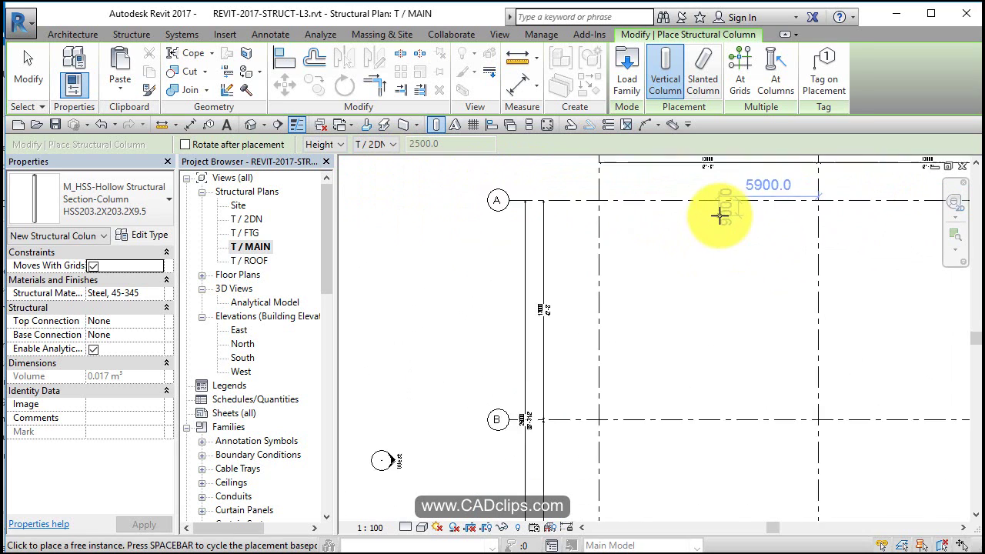
middle_click_drag(644, 217, 535, 224)
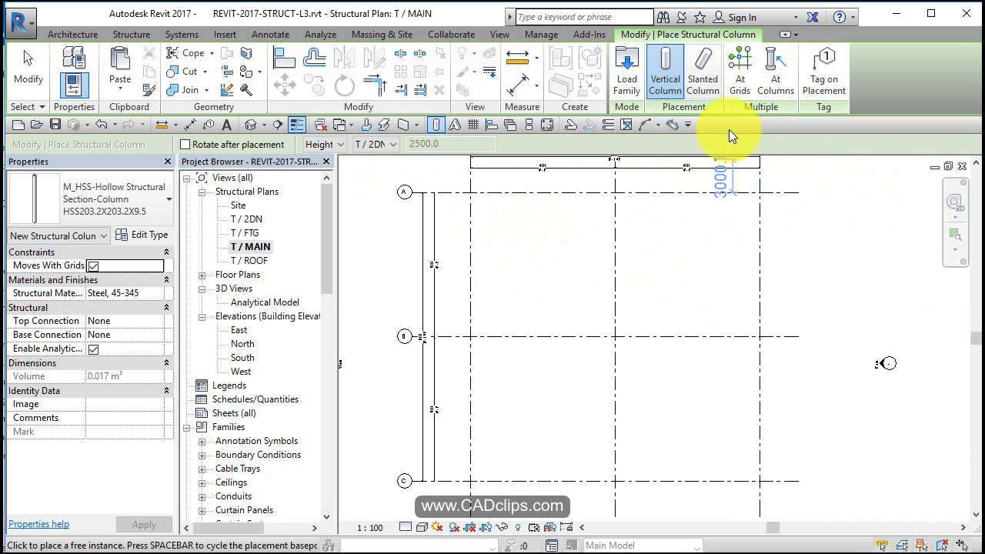
Use At Grids to place columns at all grid 1–3 and A–C intersections, then finish.
left_click(738, 85)
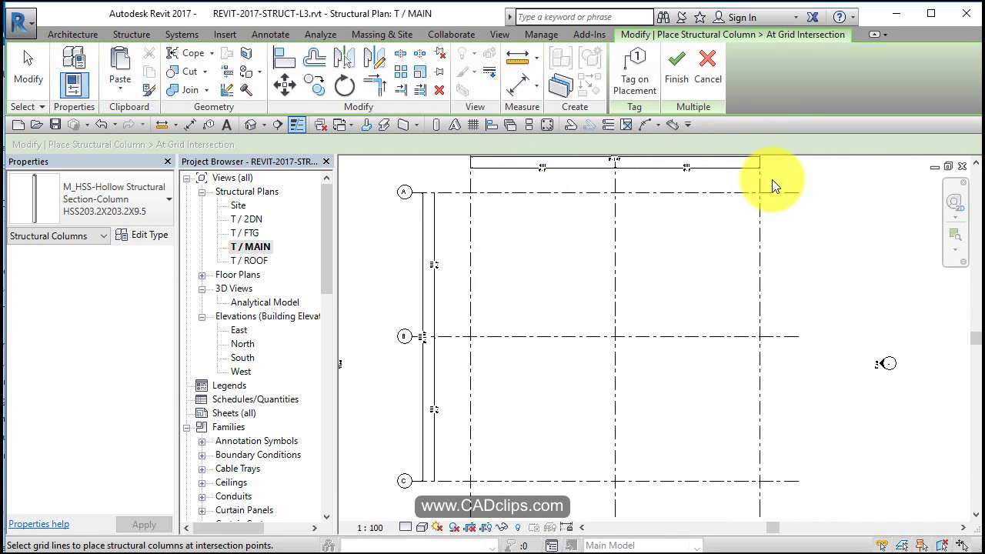
left_click_drag(775, 180, 640, 290)
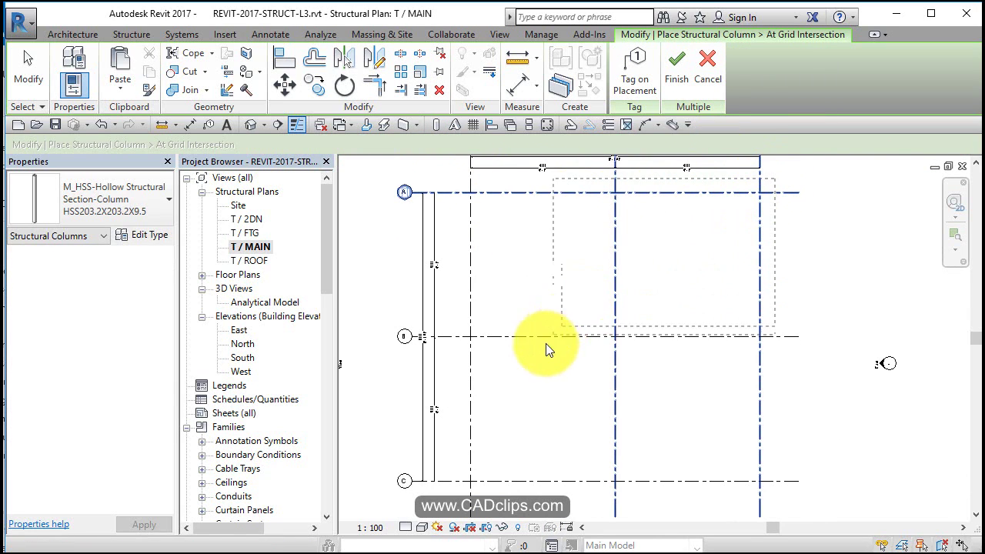
left_click_drag(546, 344, 446, 488)
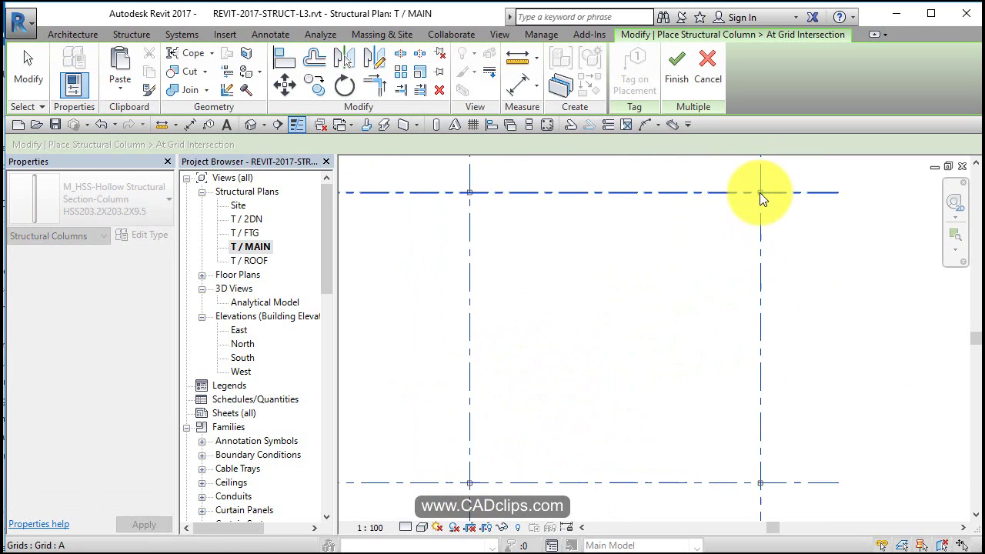
scroll(783, 255, "up", 2)
scroll(784, 254, "down", 2)
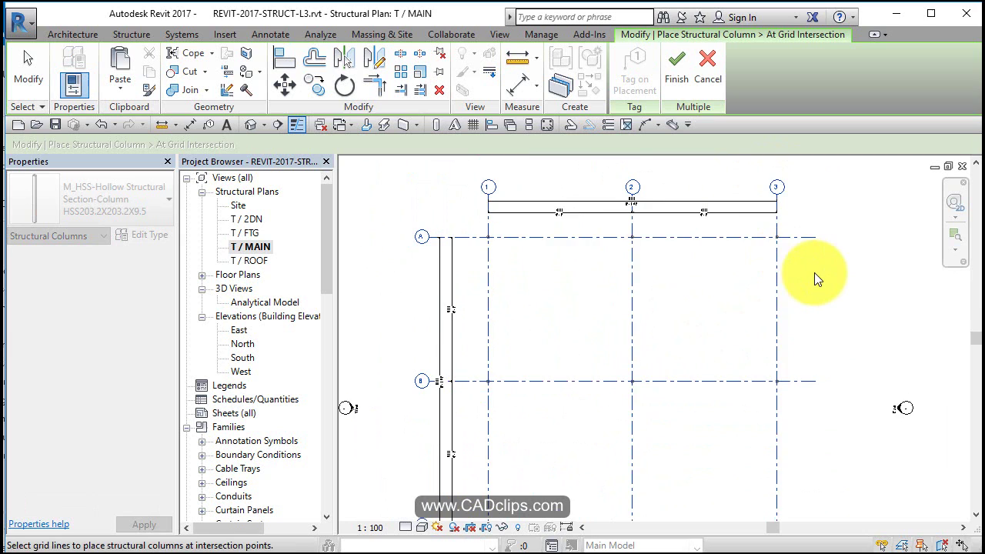
middle_click_drag(814, 272, 804, 243)
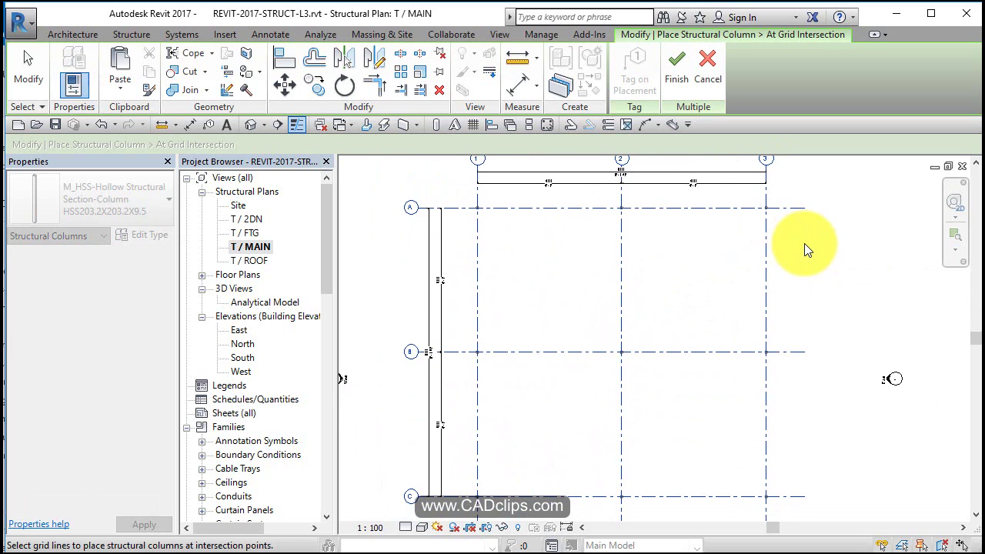
left_click(677, 66)
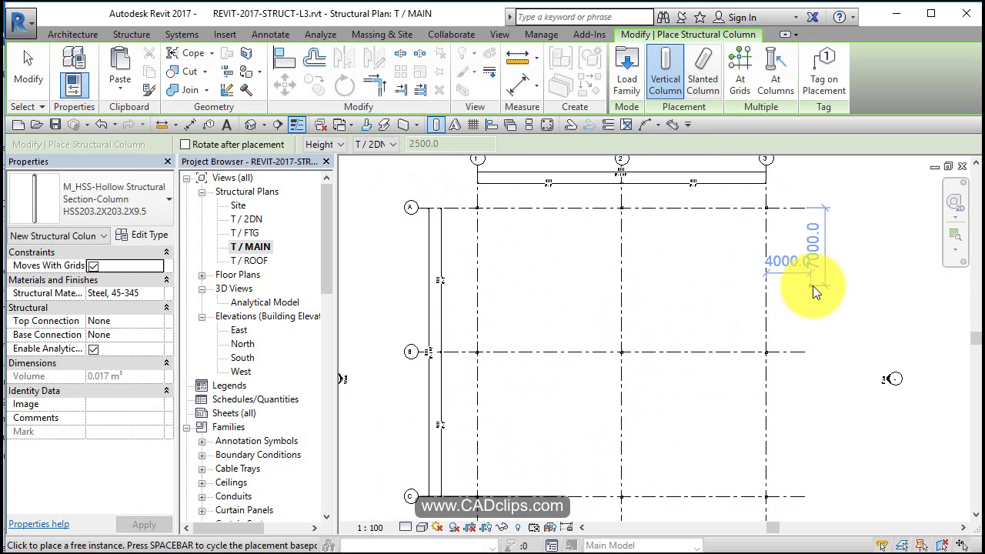
Inspect the nine columns in the default 3D view, then reopen the T / MAIN plan.
left_click(250, 124)
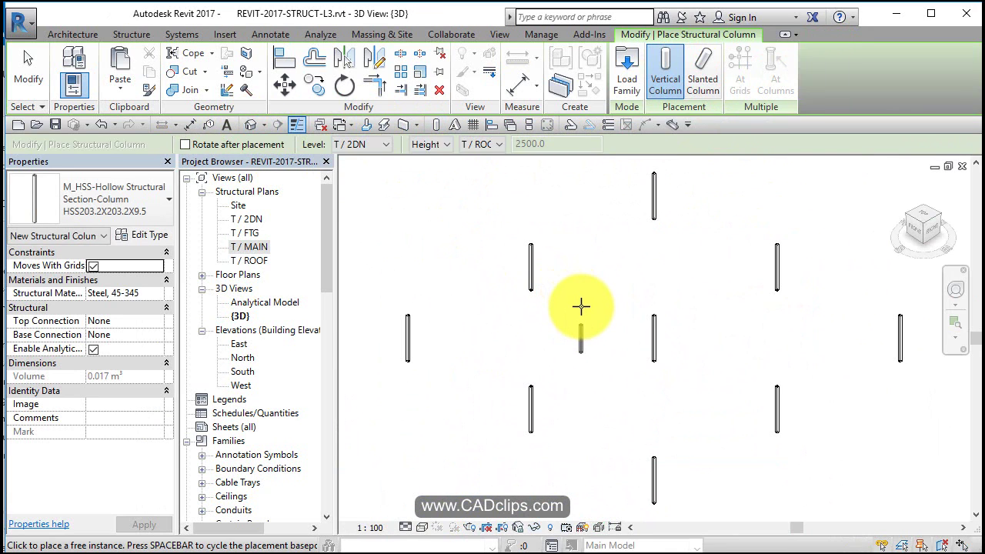
double_click(257, 244)
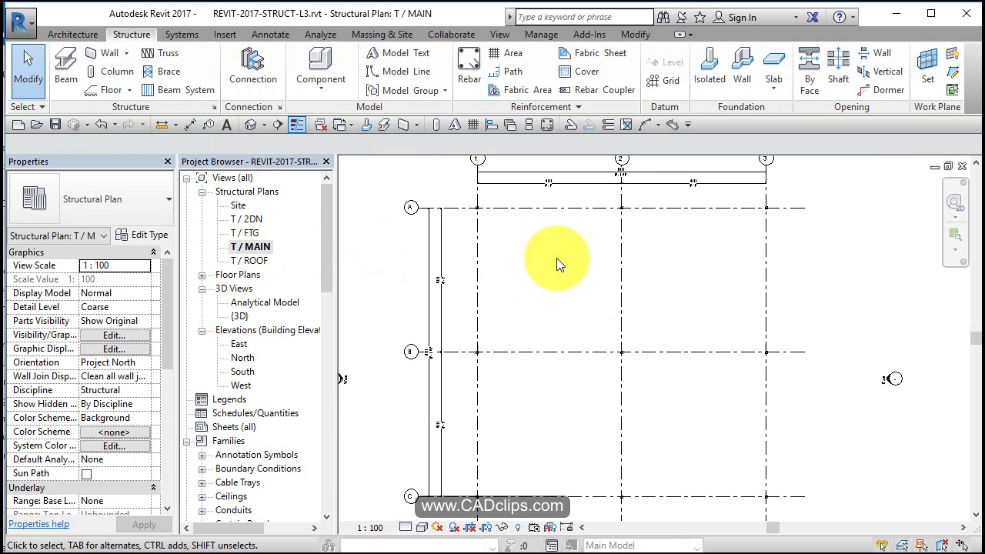
double_click(247, 219)
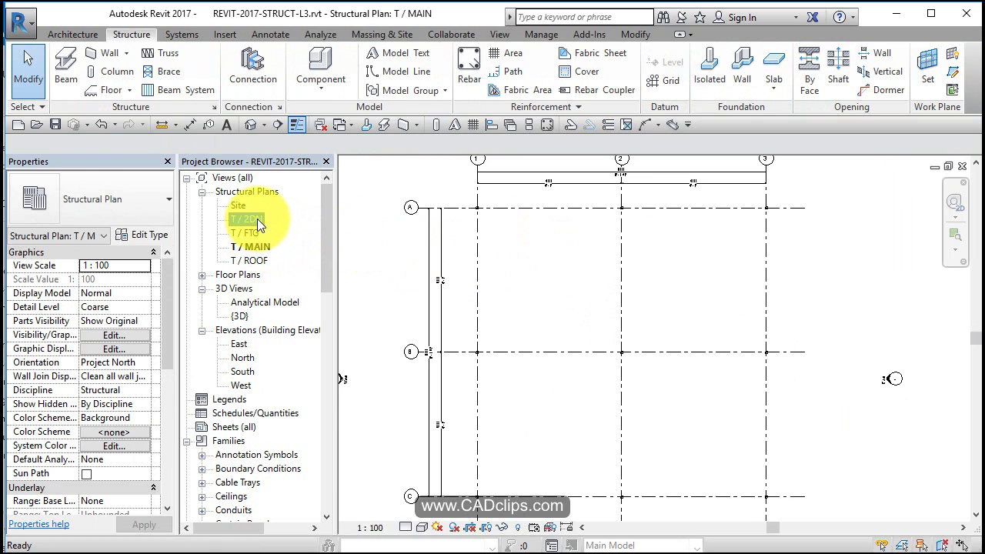
scroll(608, 247, "up", 2)
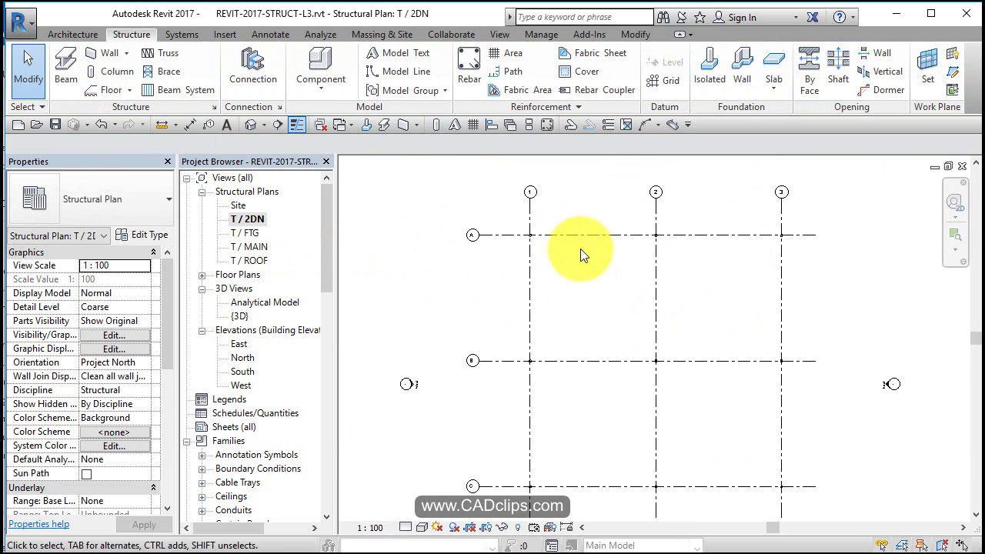
mouse_move(580, 249)
middle_mouse_down()
mouse_move(554, 235)
mouse_move(566, 236)
middle_mouse_up()
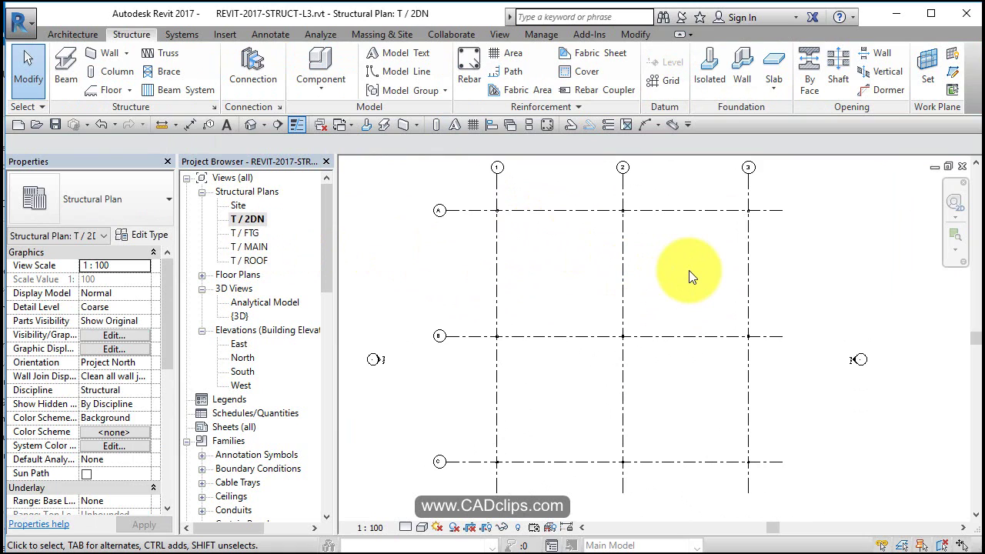
left_click(497, 171)
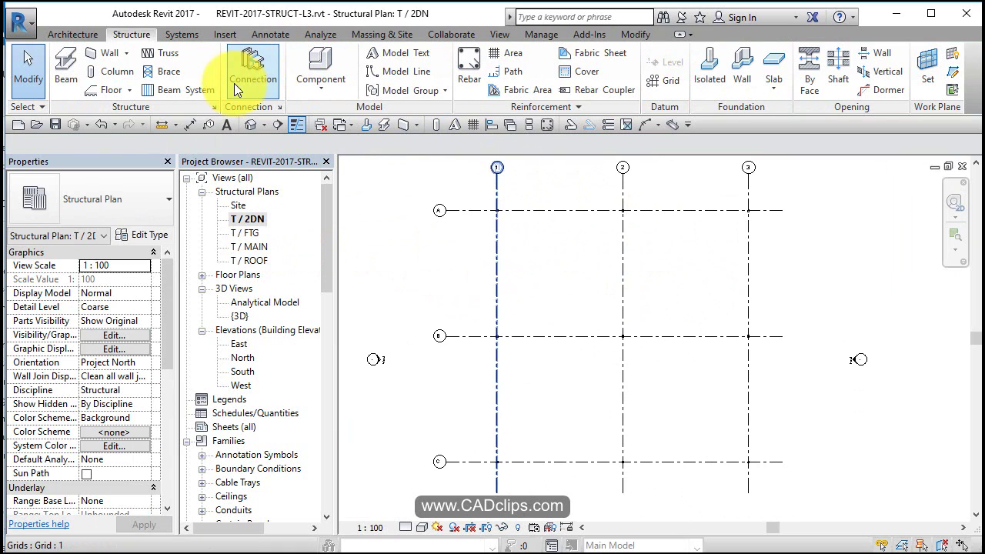
left_click(66, 67)
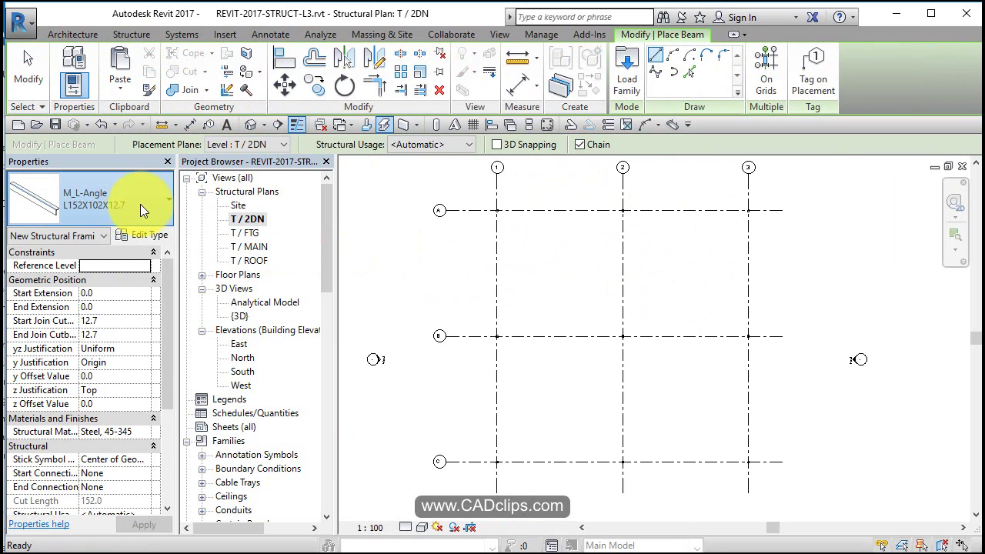
left_click(140, 203)
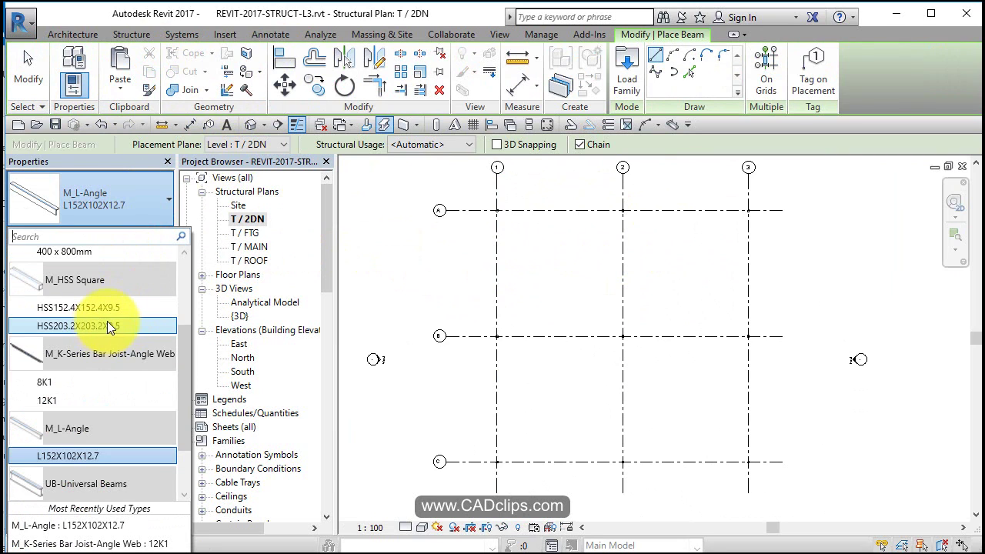
scroll(118, 309, "down", 2)
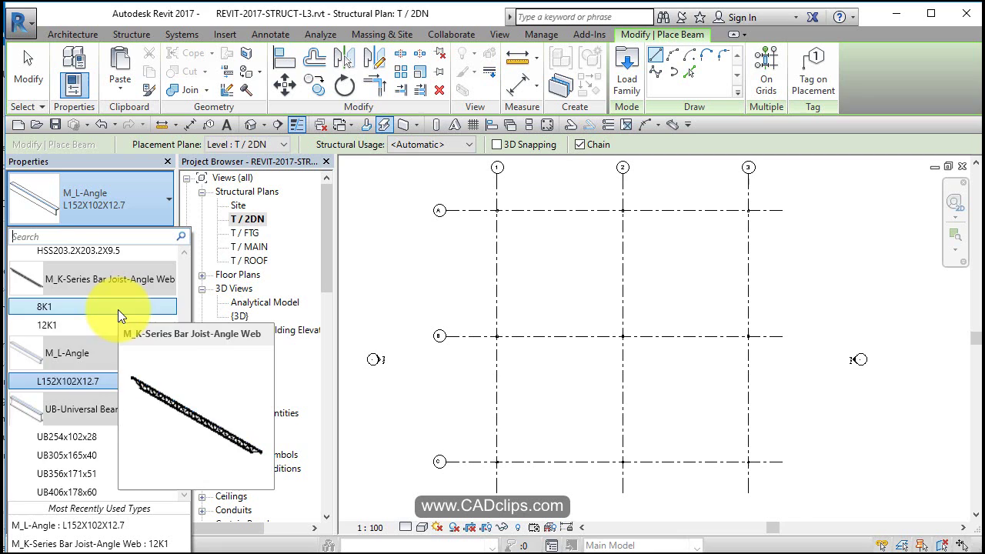
scroll(118, 309, "up", 3)
scroll(118, 310, "up", 2)
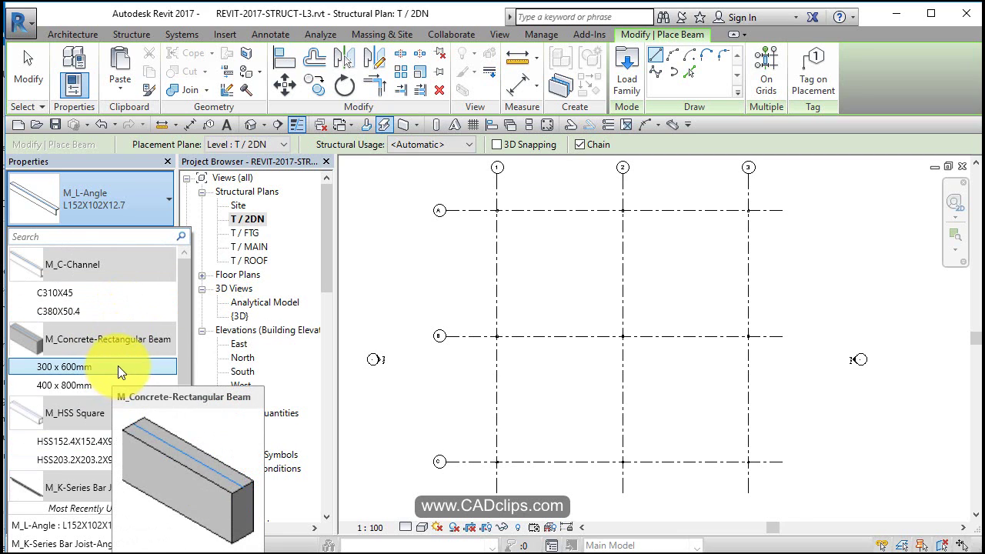
scroll(118, 365, "down", 5)
scroll(118, 366, "down", 1)
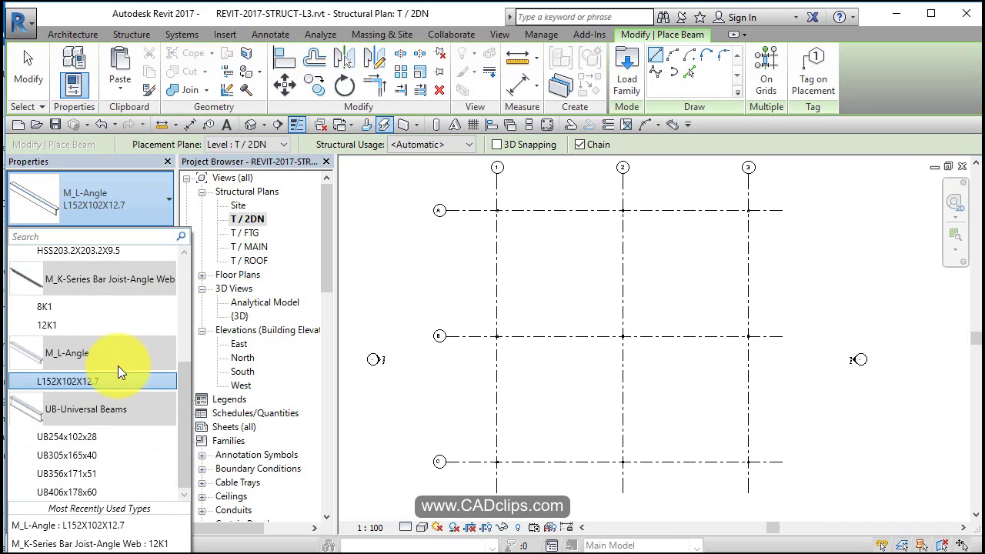
mouse_move(107, 475)
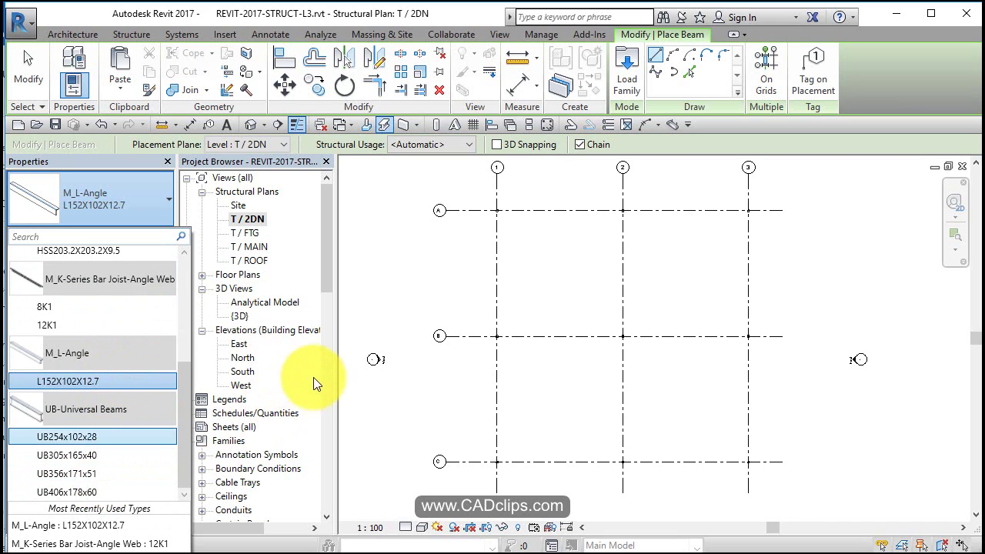
key("Escape")
key("Escape")
left_click_drag(323, 270, 328, 431)
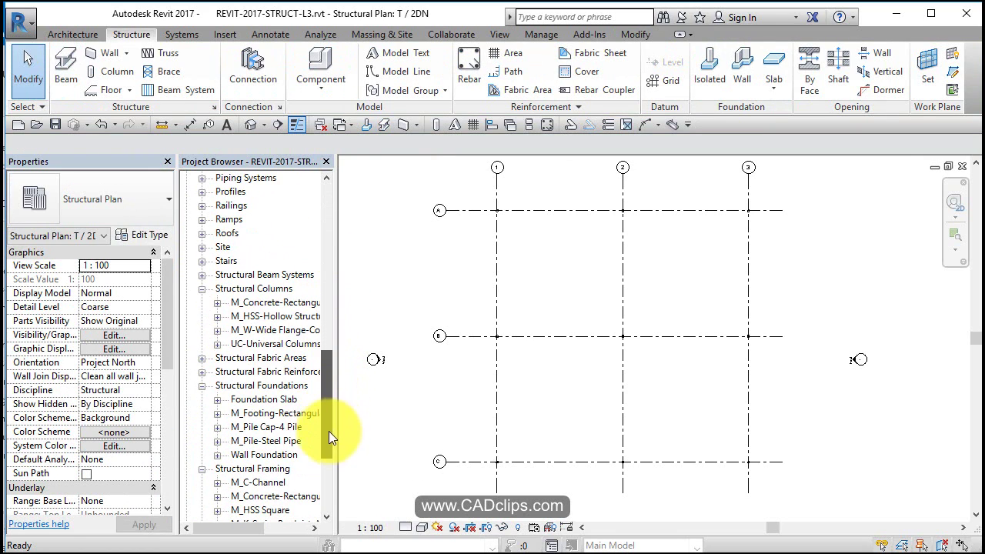
Collapse Structural Columns in the Project Browser and review the loaded Structural Framing families.
left_click(203, 288)
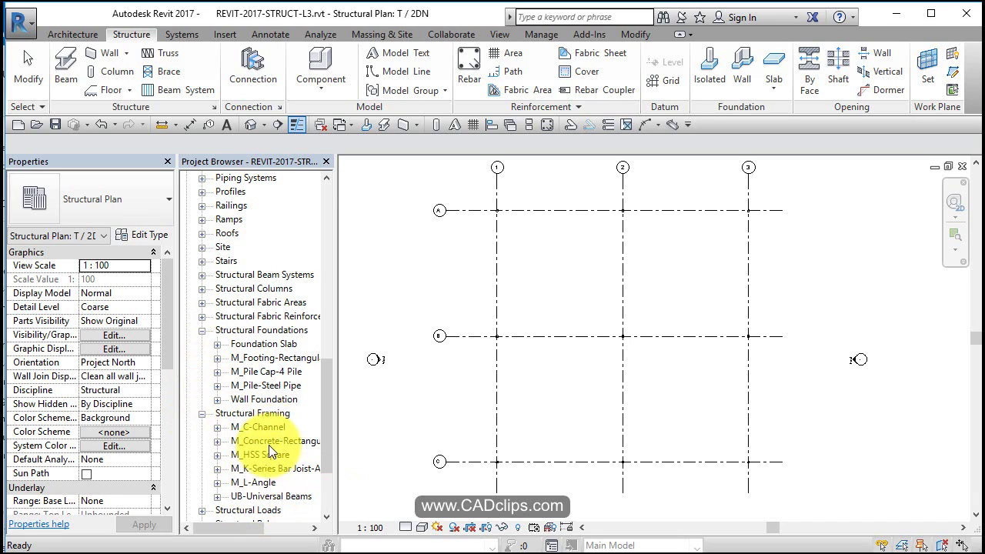
left_click_drag(323, 386, 323, 376)
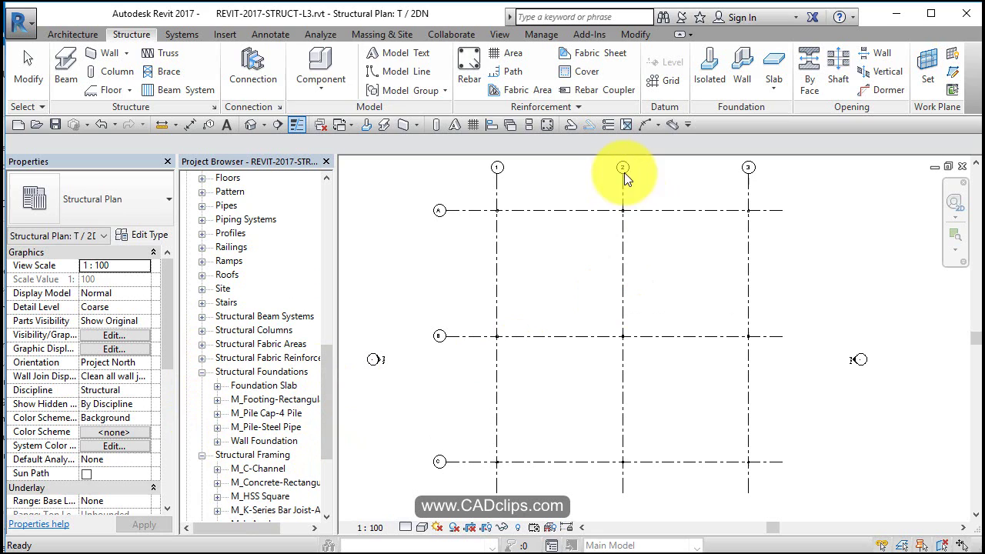
Start Load Family and browse to Libraries > US Metric > Structural Framing > Steel.
left_click(230, 31)
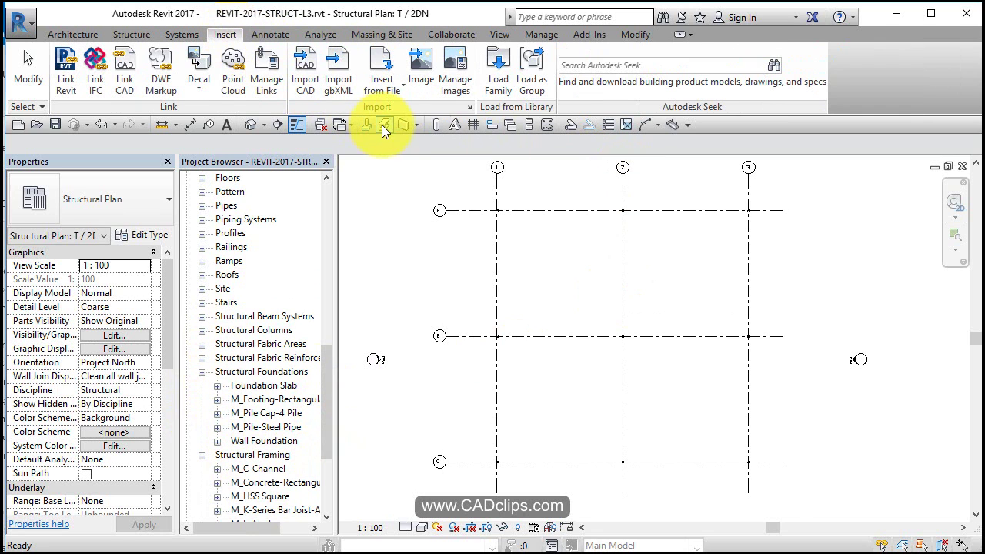
left_click(498, 68)
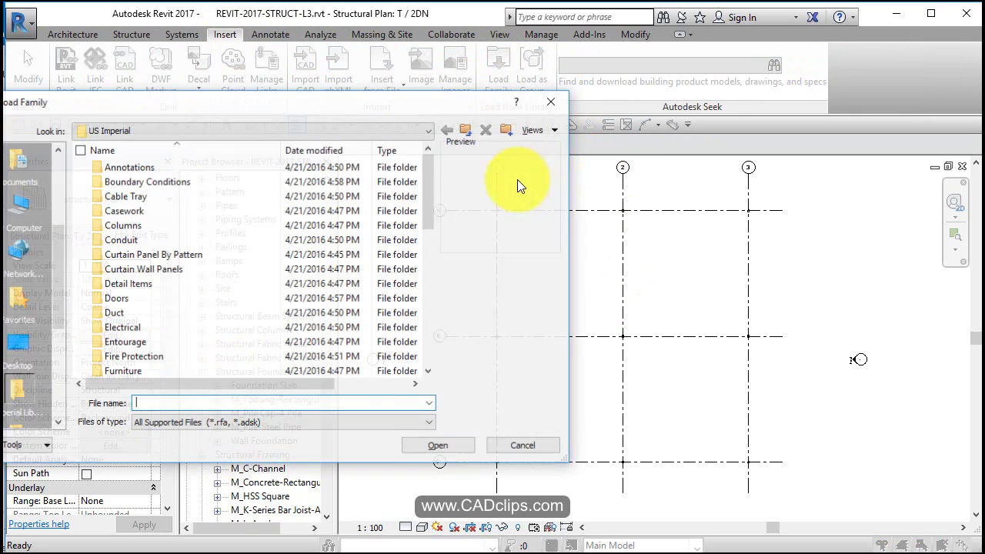
left_click(307, 132)
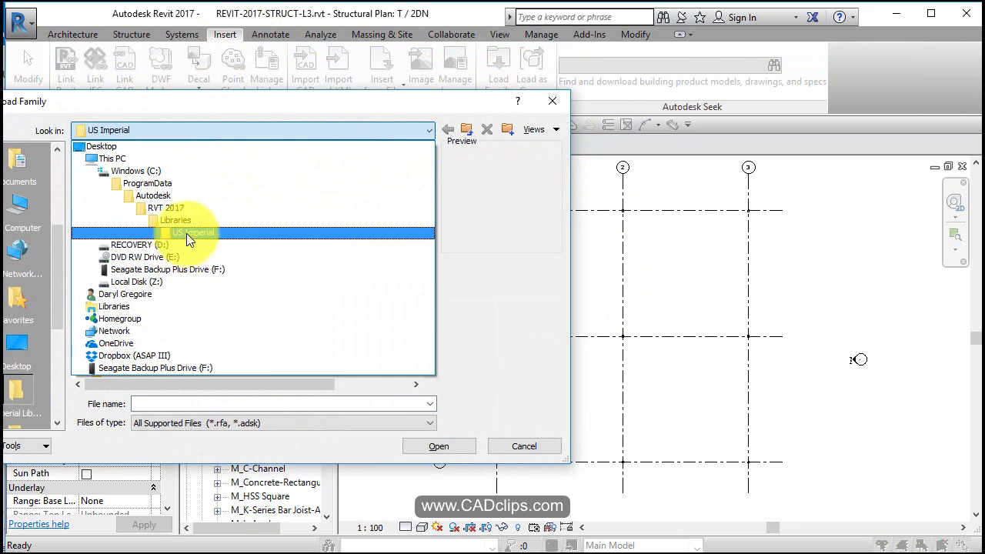
left_click(182, 217)
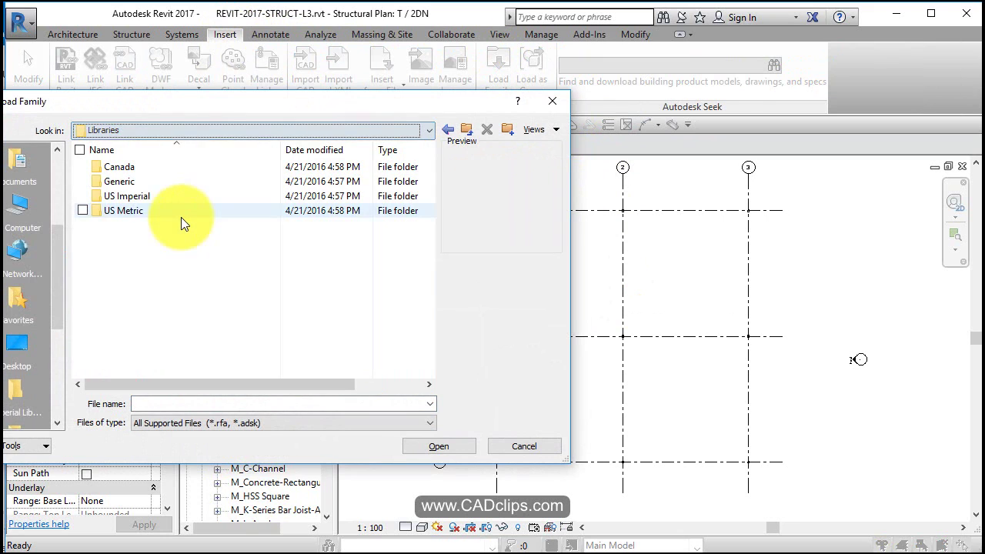
double_click(121, 212)
scroll(143, 281, "down", 5)
scroll(144, 281, "down", 4)
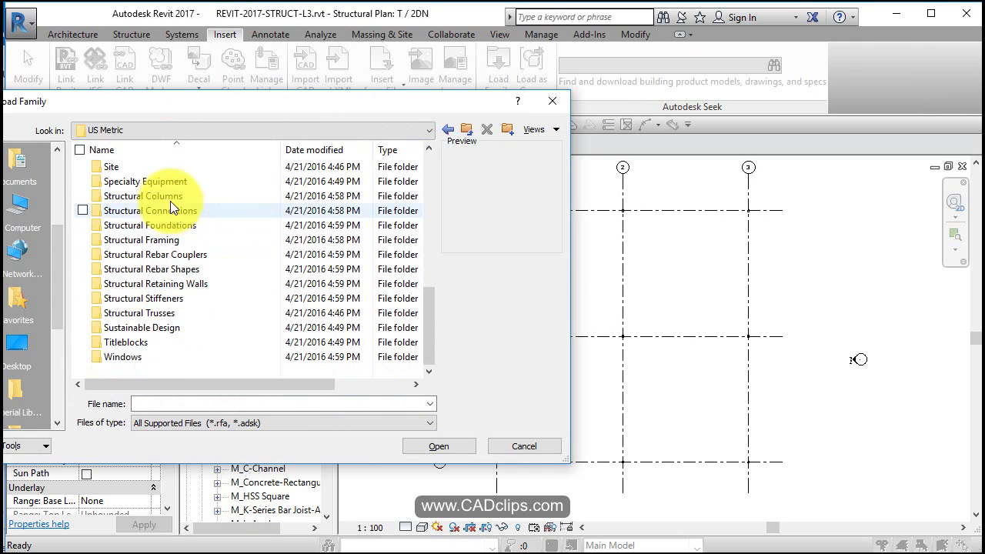
double_click(177, 240)
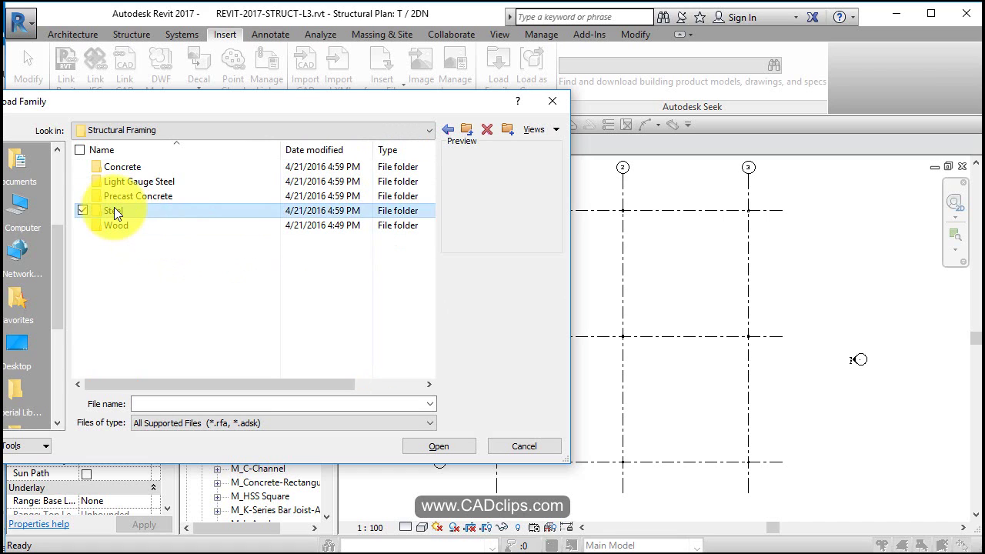
double_click(114, 208)
Select M_W-Wide Flange.rfa in the Steel folder and open it.
scroll(148, 257, "down", 3)
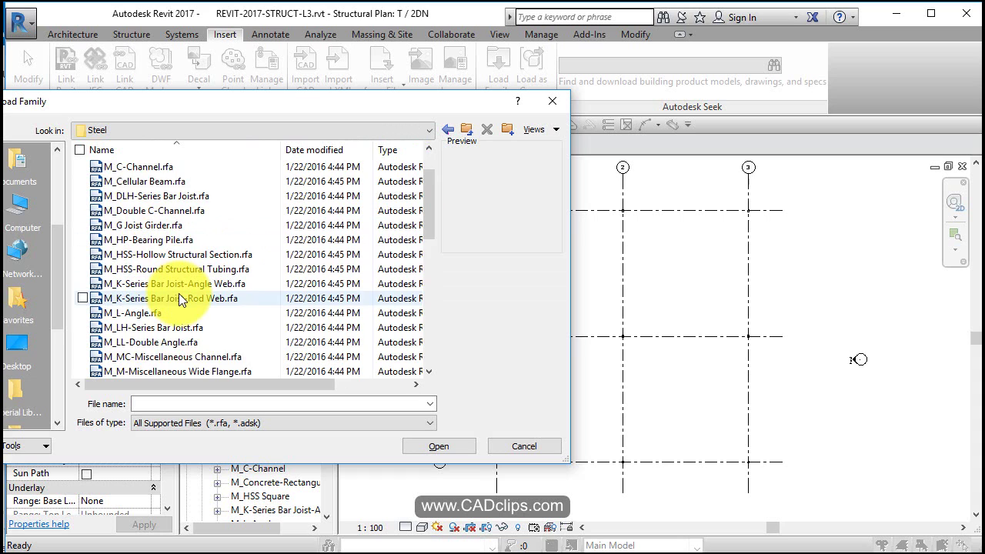
scroll(182, 314, "down", 3)
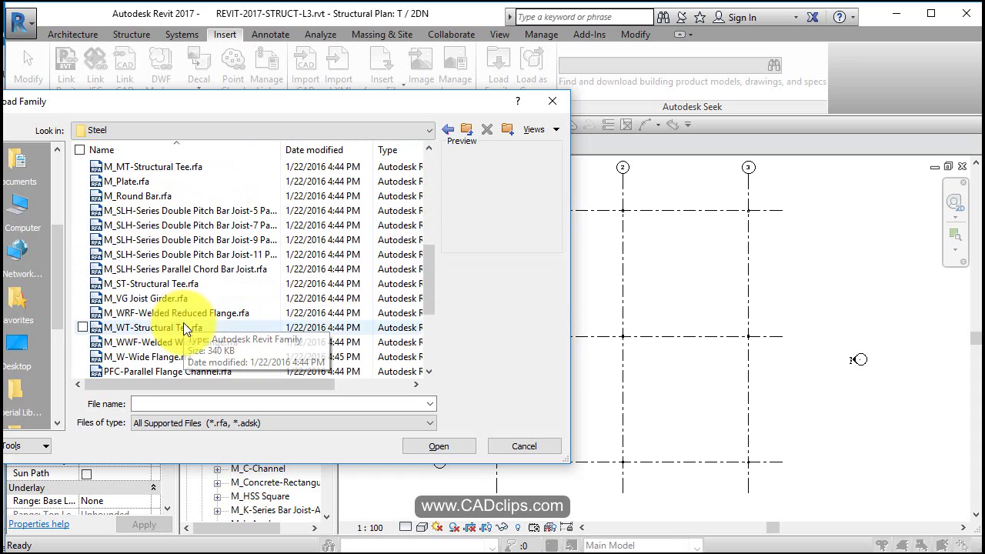
scroll(183, 327, "down", 2)
scroll(183, 327, "down", 1)
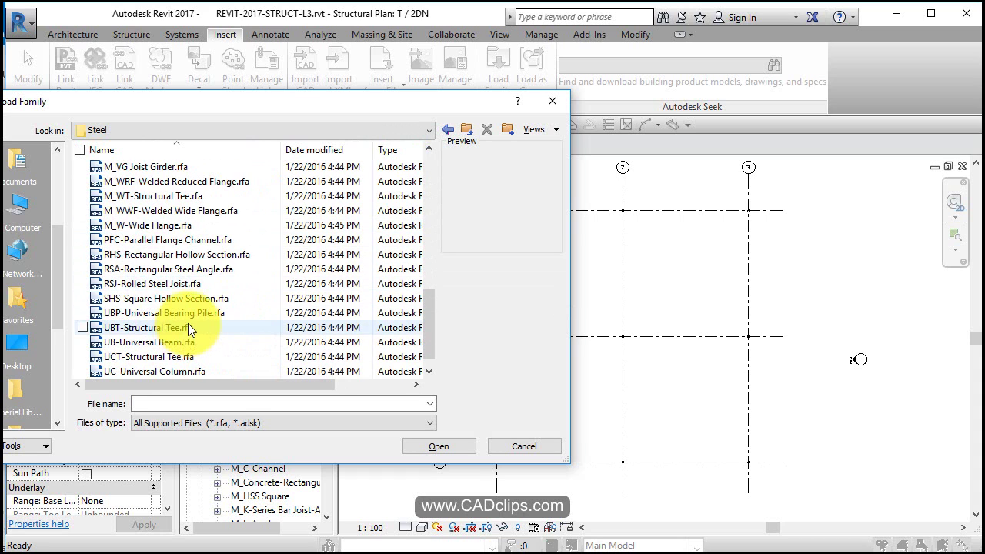
scroll(179, 204, "up", 1)
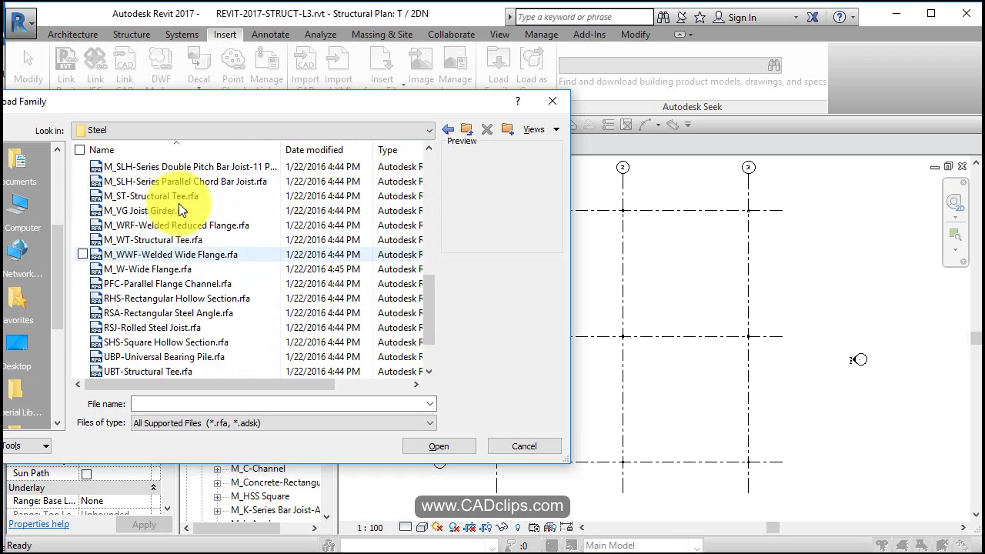
scroll(188, 208, "down", 2)
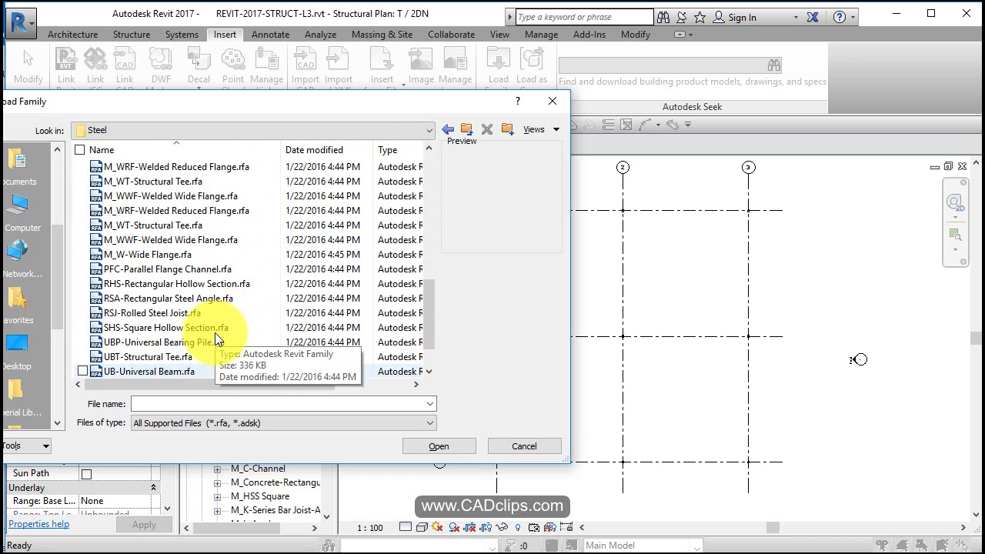
scroll(215, 332, "up", 1)
left_click(157, 252)
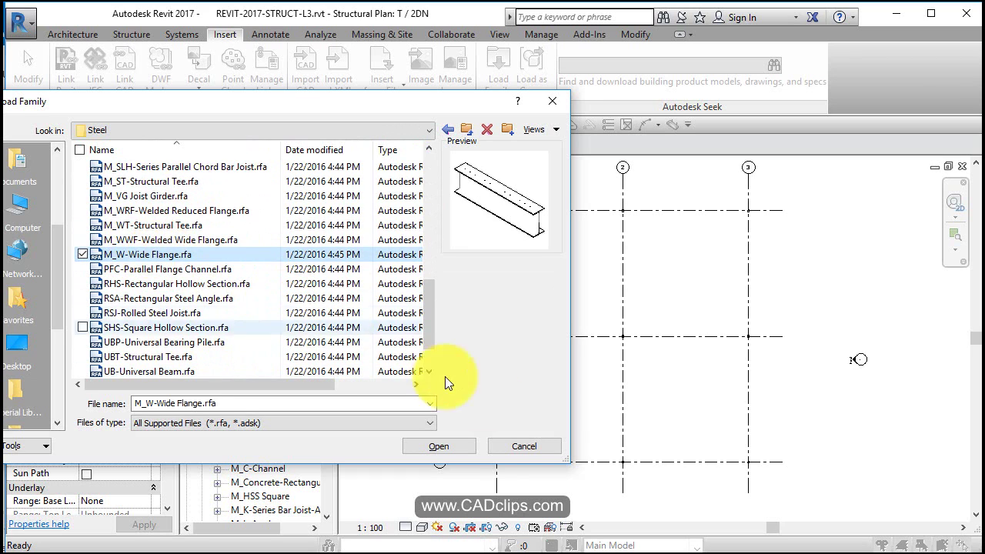
left_click(434, 448)
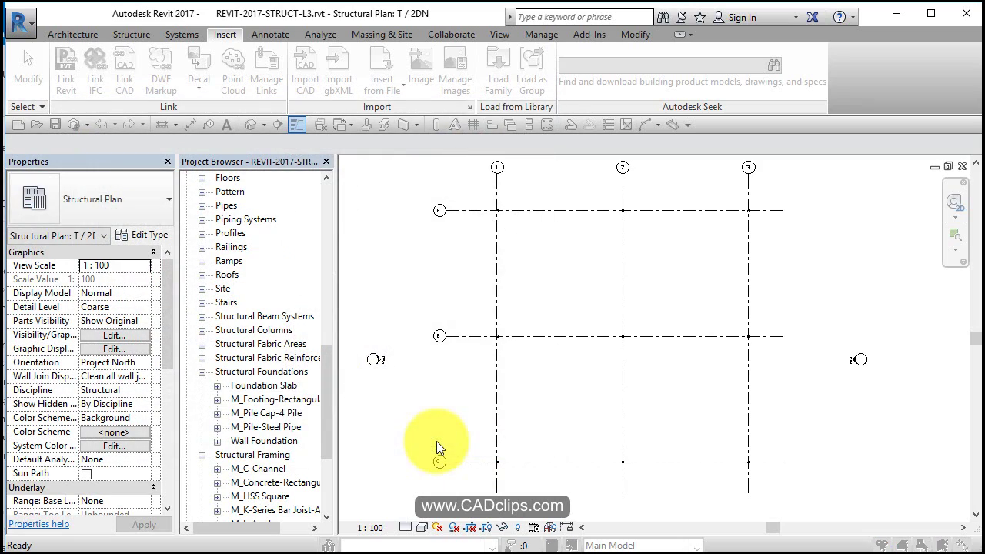
Load the W460X113, W460X89, W410X46.1 and W360X79 wide-flange sizes.
scroll(461, 307, "down", 15)
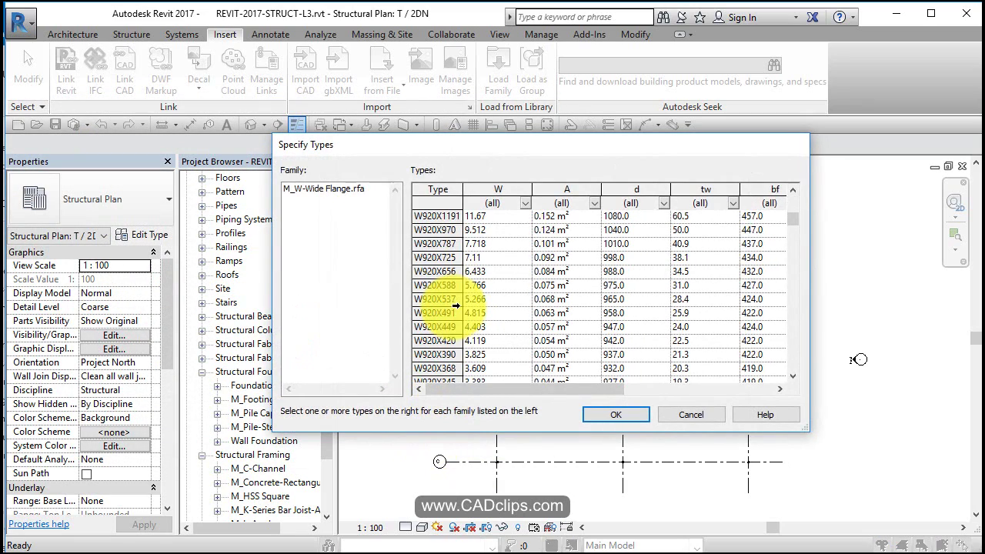
scroll(455, 318, "down", 15)
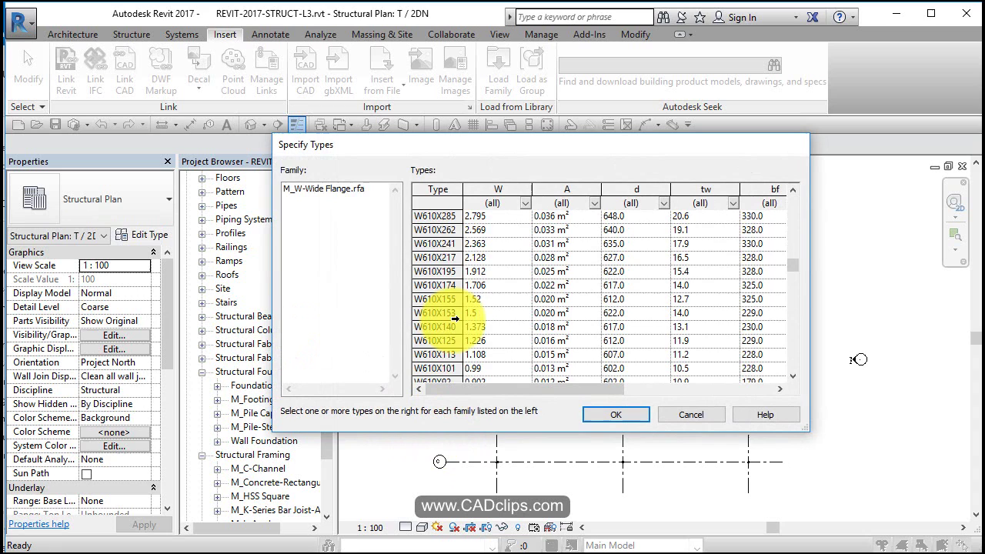
scroll(455, 318, "down", 6)
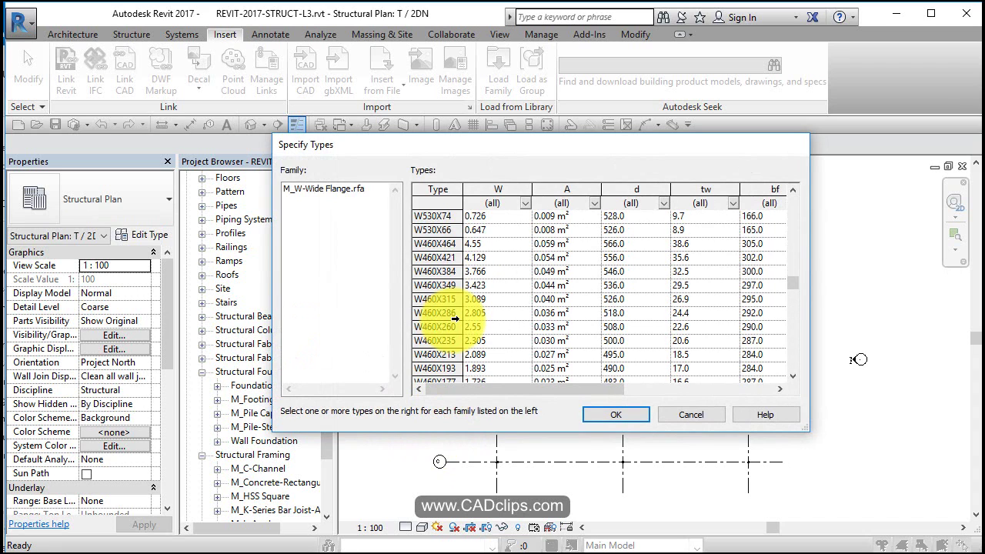
left_click(442, 272)
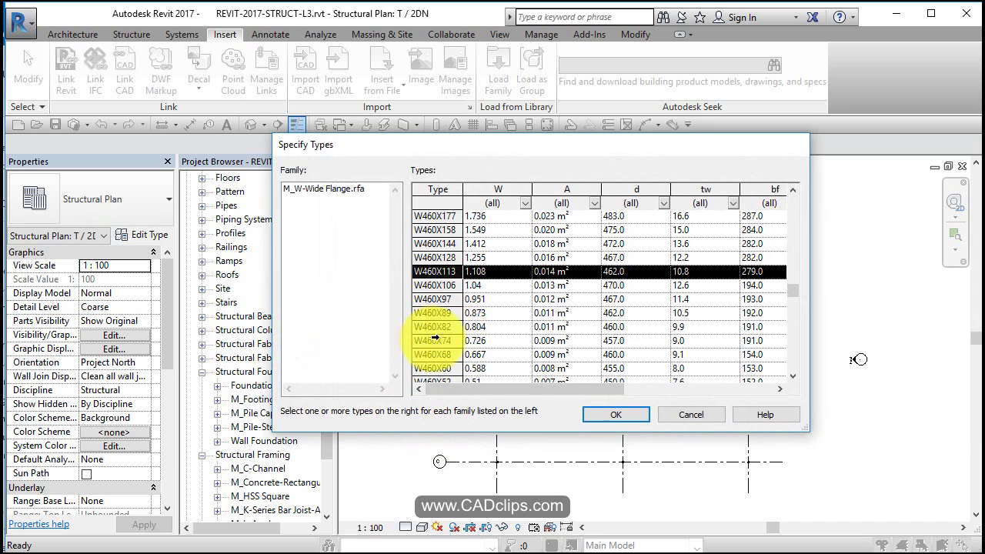
left_click(443, 312)
scroll(472, 335, "down", 5)
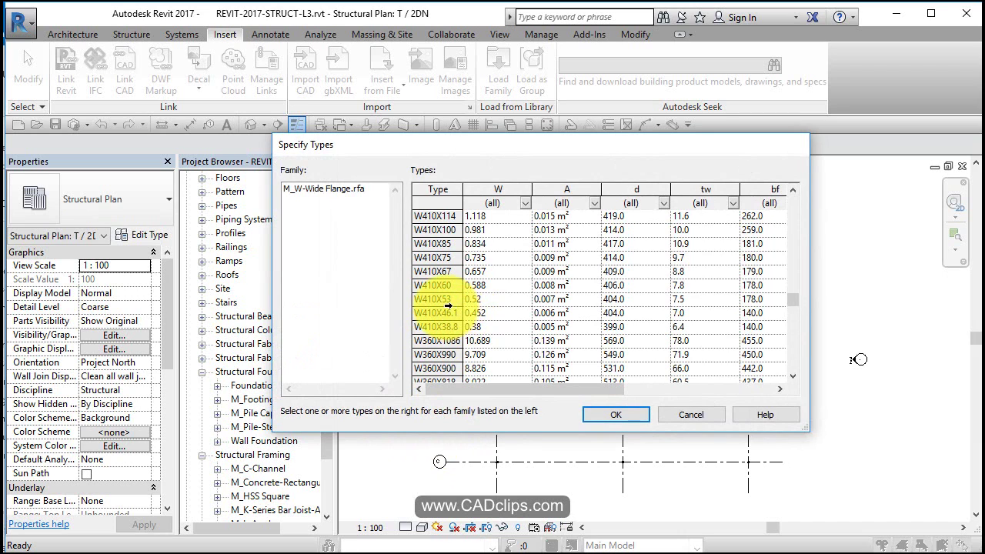
left_click(446, 312)
scroll(479, 329, "down", 2)
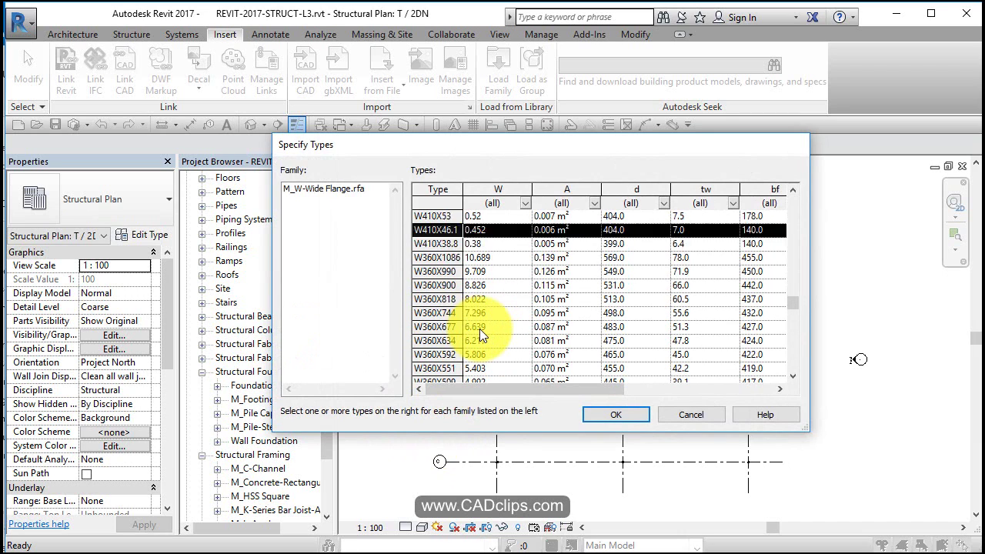
scroll(480, 329, "down", 2)
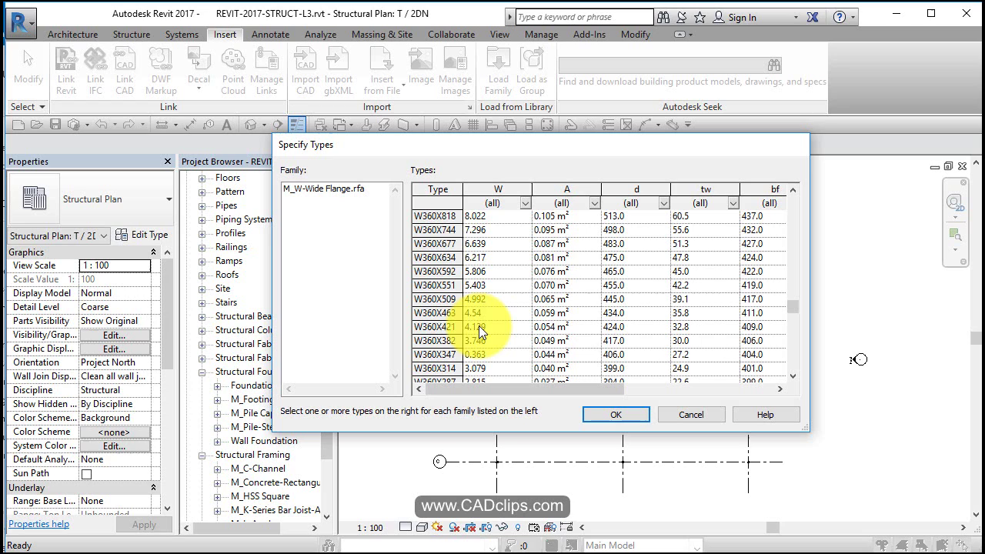
scroll(484, 319, "down", 6)
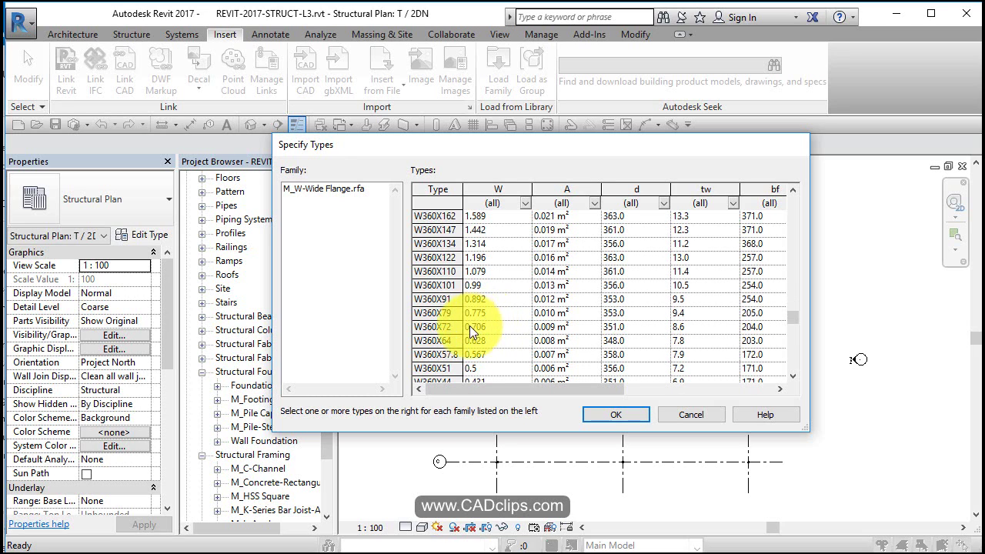
left_click(433, 314)
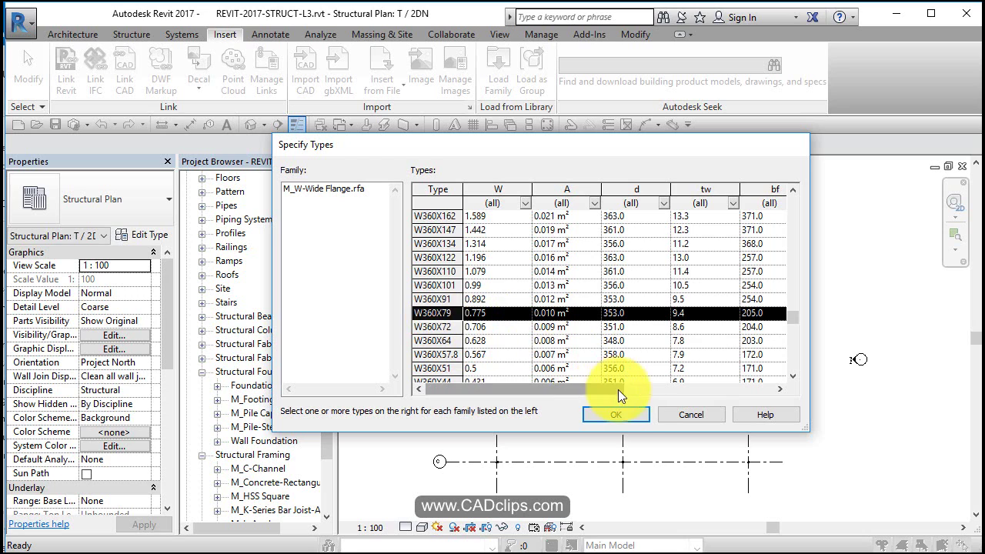
left_click(628, 413)
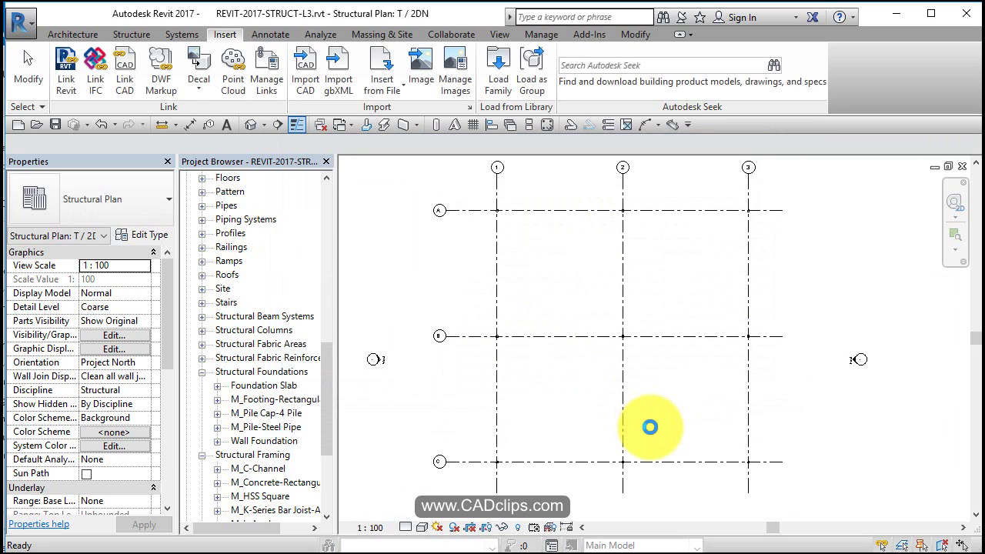
Start the Structure Beam tool with the W460X89 wide-flange type.
scroll(248, 458, "down", 2)
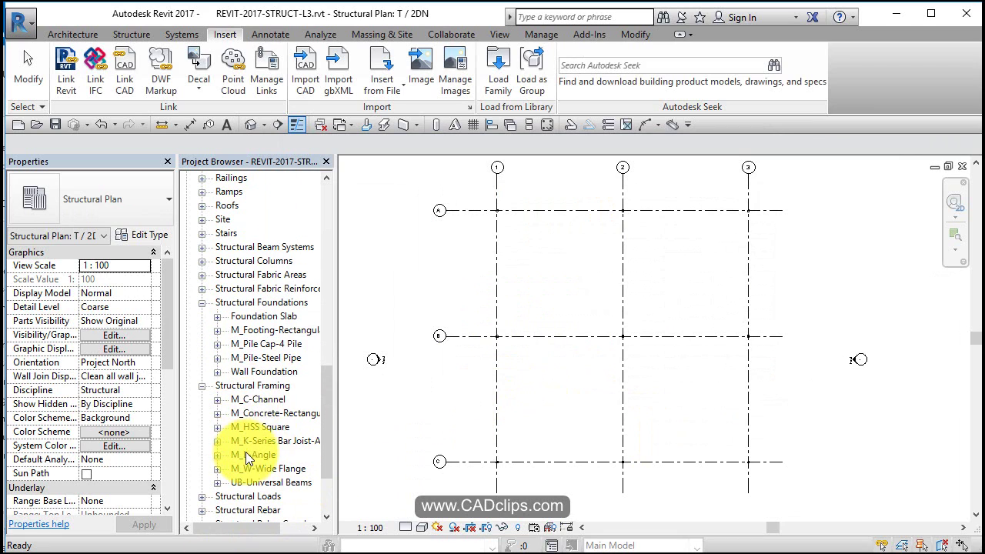
left_click(125, 34)
left_click(63, 64)
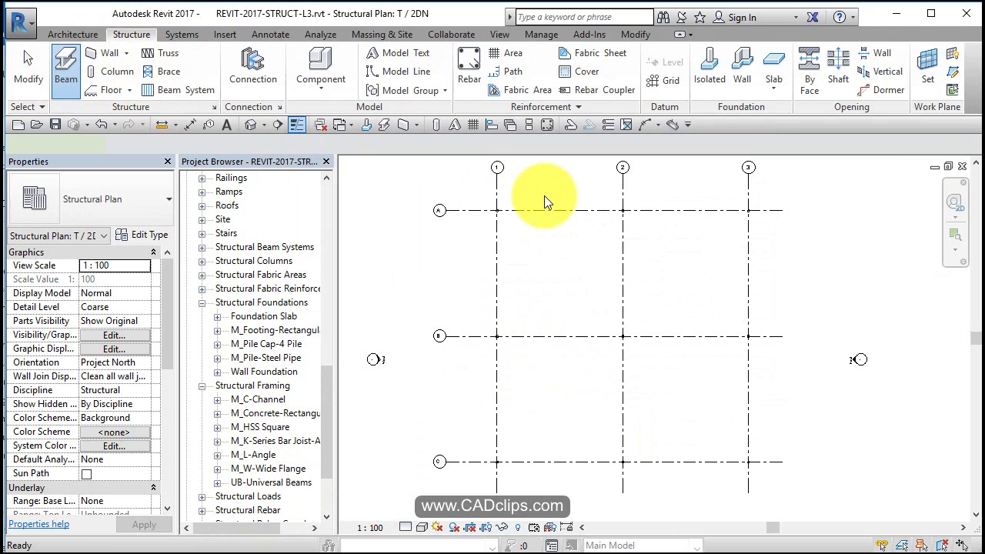
left_click(327, 188)
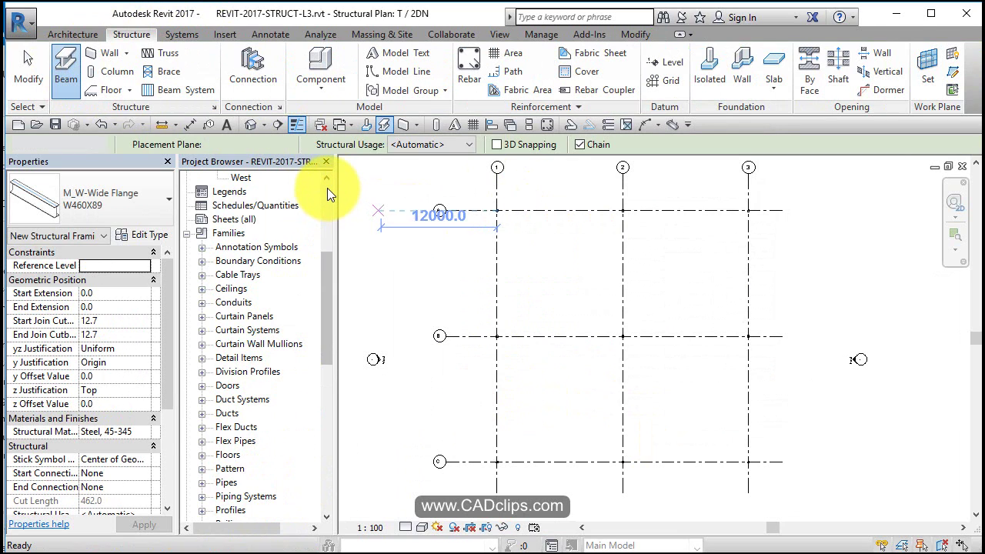
left_click(327, 188)
left_click(274, 219)
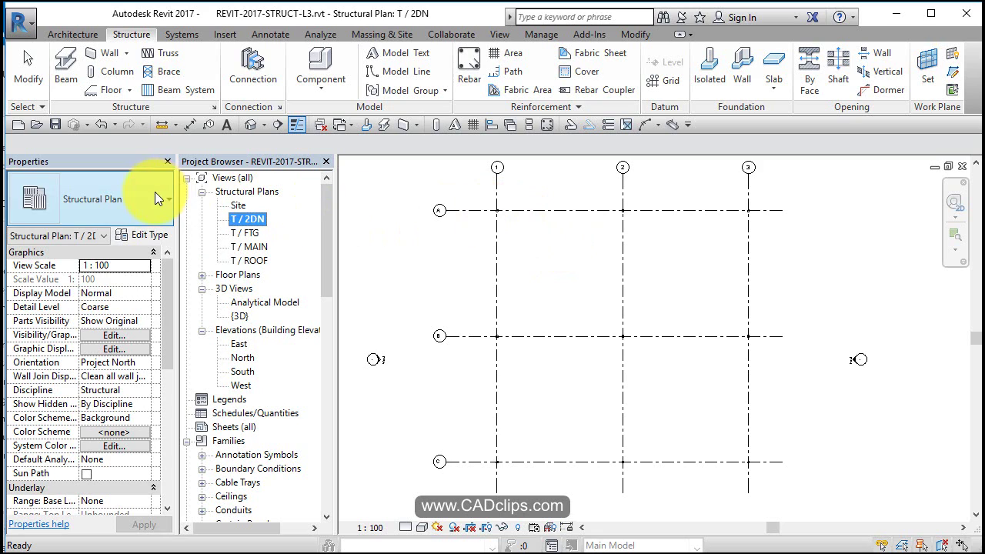
left_click(66, 75)
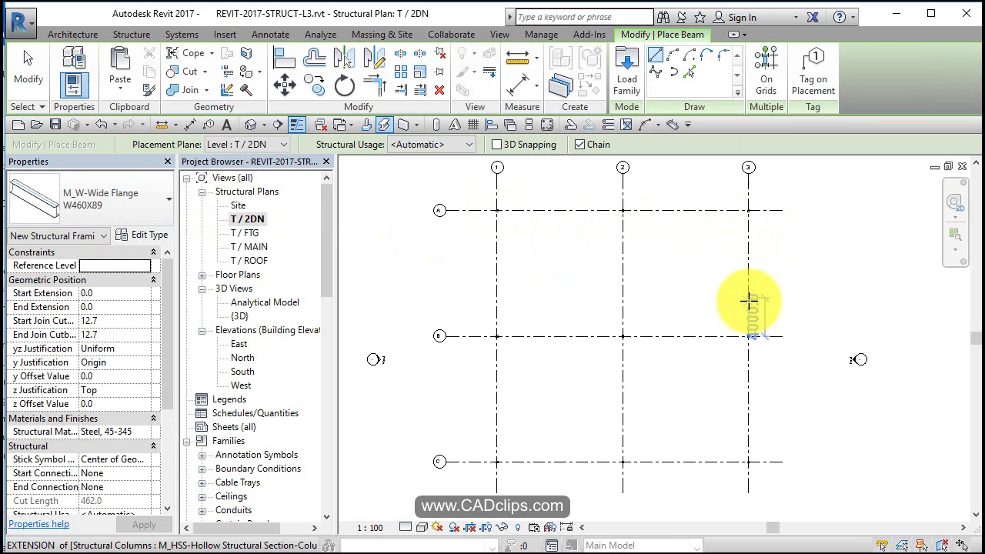
Place beams On Grids along all grid lines 1–3 and A–C, then finish.
left_click(767, 75)
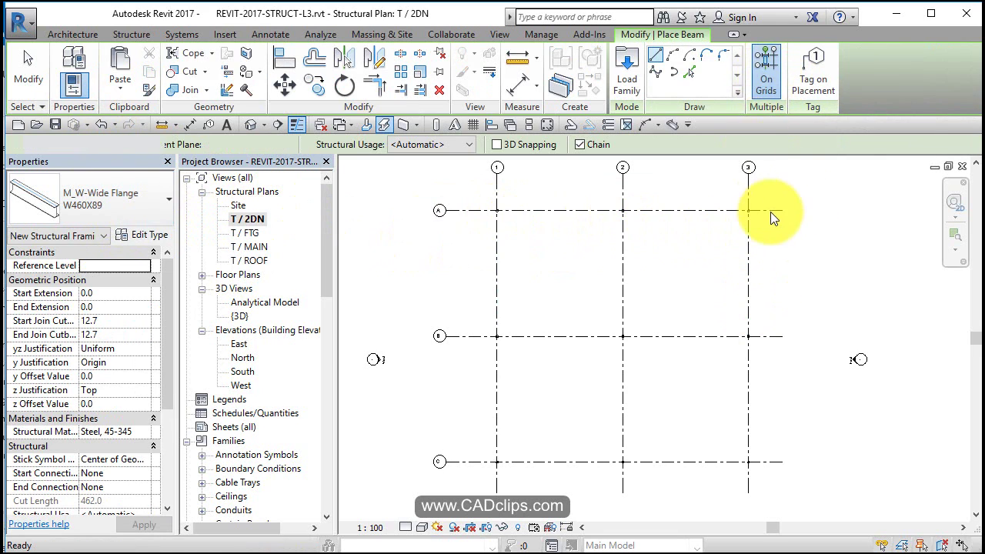
left_click_drag(774, 195, 554, 425)
left_click_drag(497, 453, 477, 471, "ctrl")
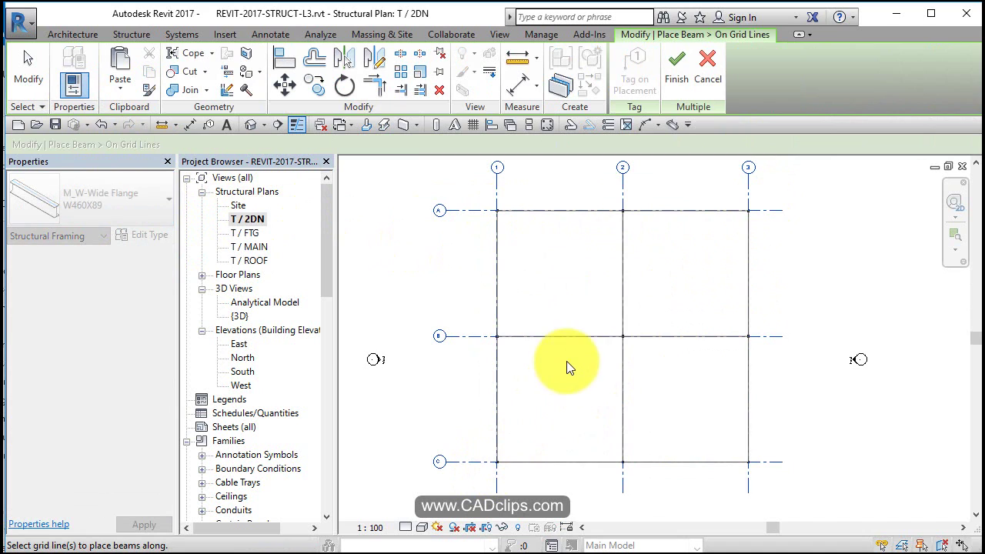
left_click(676, 94)
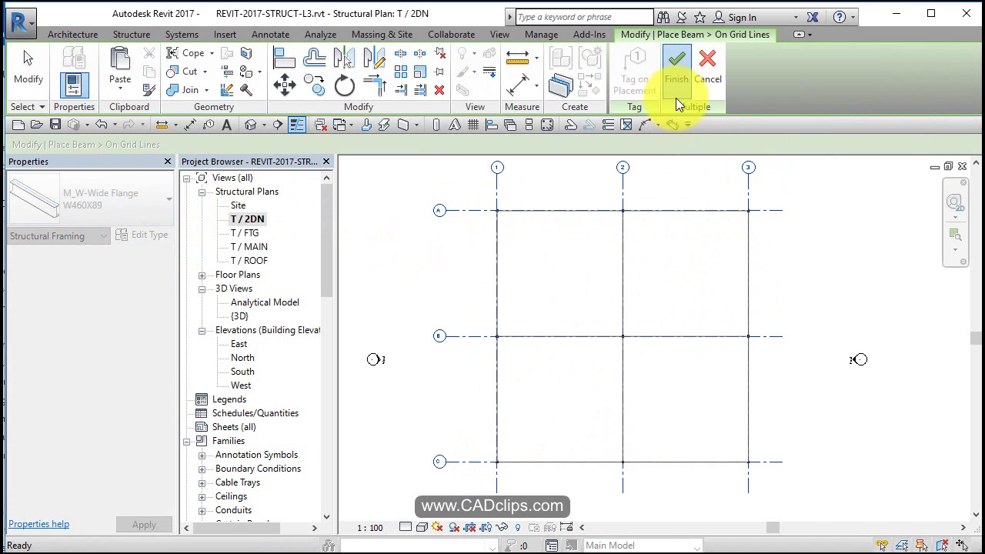
left_click(677, 250)
key("Escape")
key("Escape")
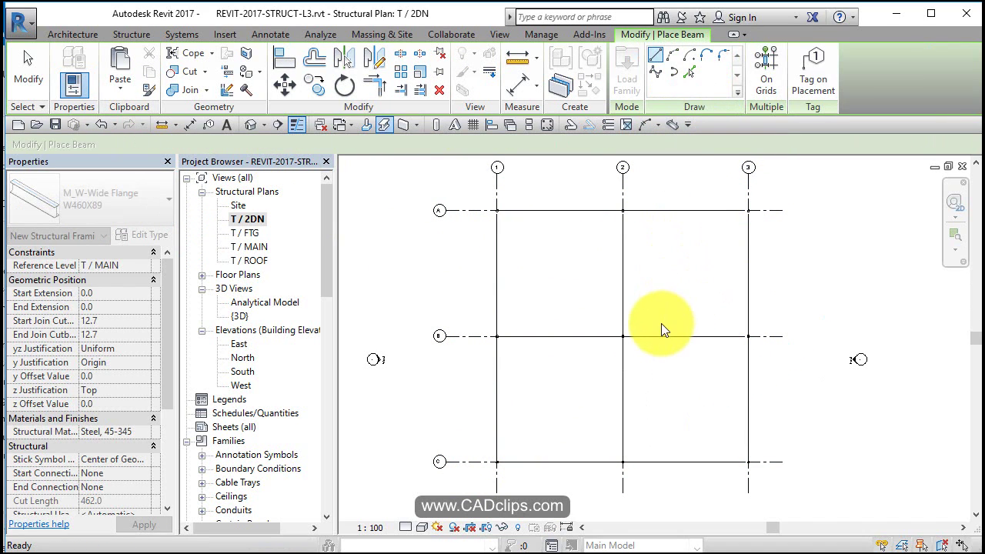
Set the T / 2DN plan's detail level to Fine.
left_click(405, 527)
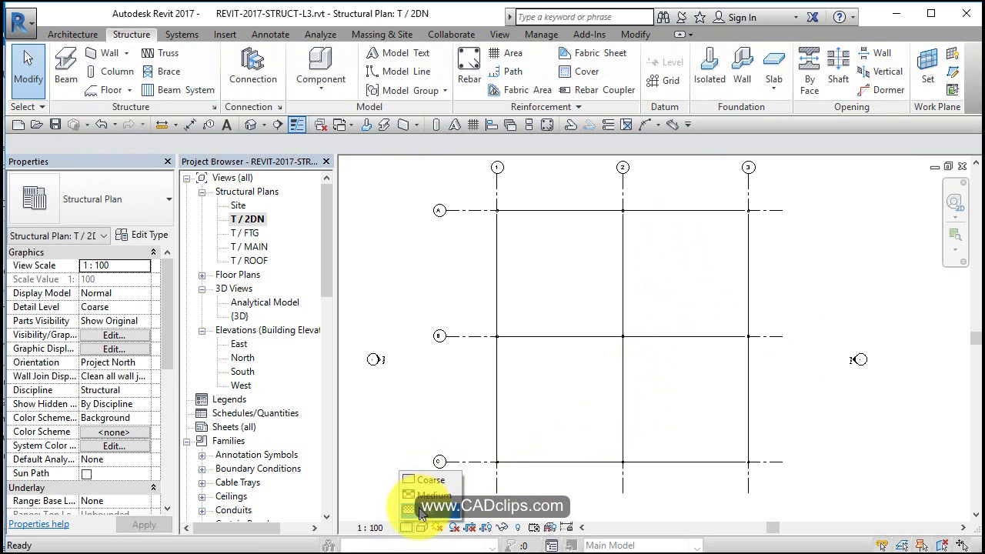
left_click(419, 512)
scroll(616, 204, "up", 3)
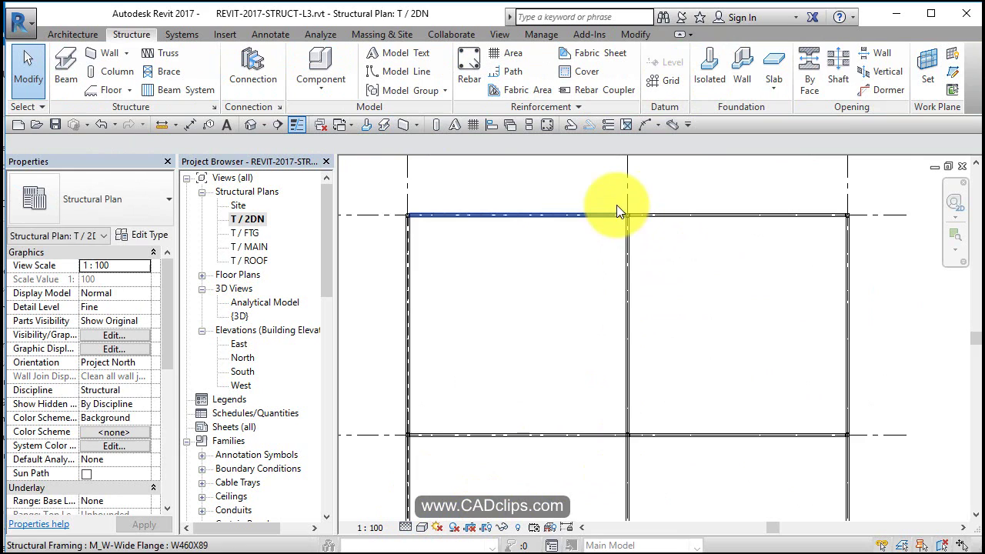
scroll(647, 256, "down", 3)
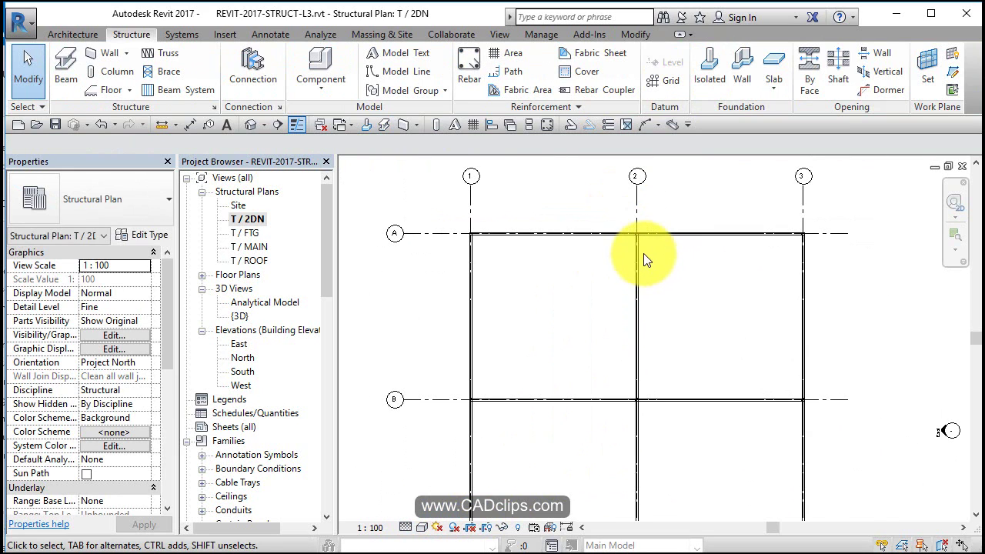
Open the default {3D} view and orbit to inspect the frame.
left_click(256, 125)
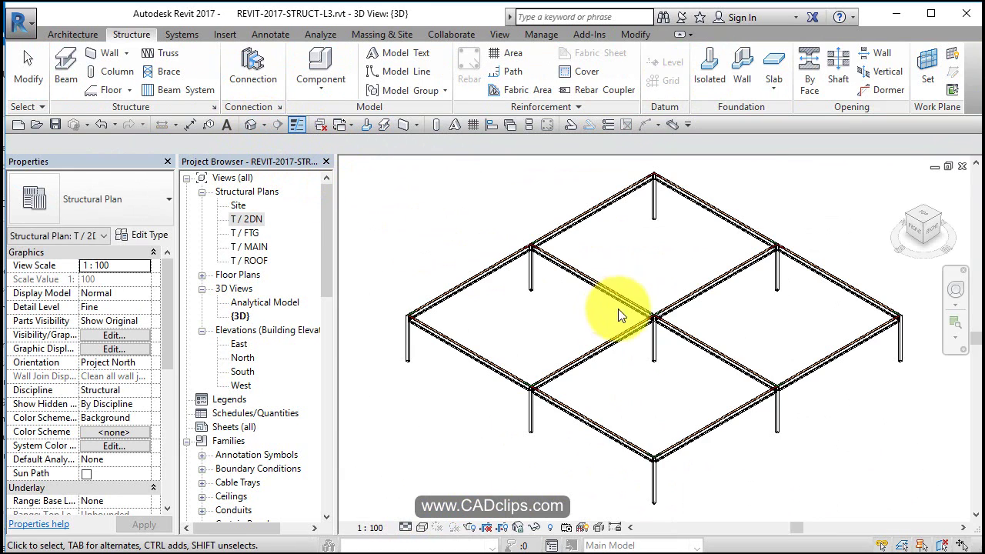
middle_click_drag(809, 409, 780, 391, "shift")
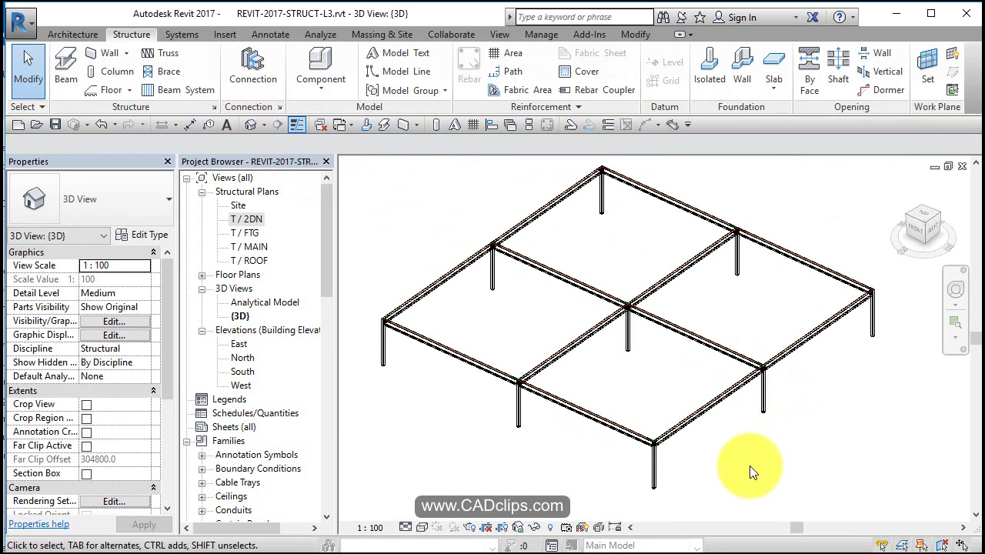
scroll(684, 446, "up", 2)
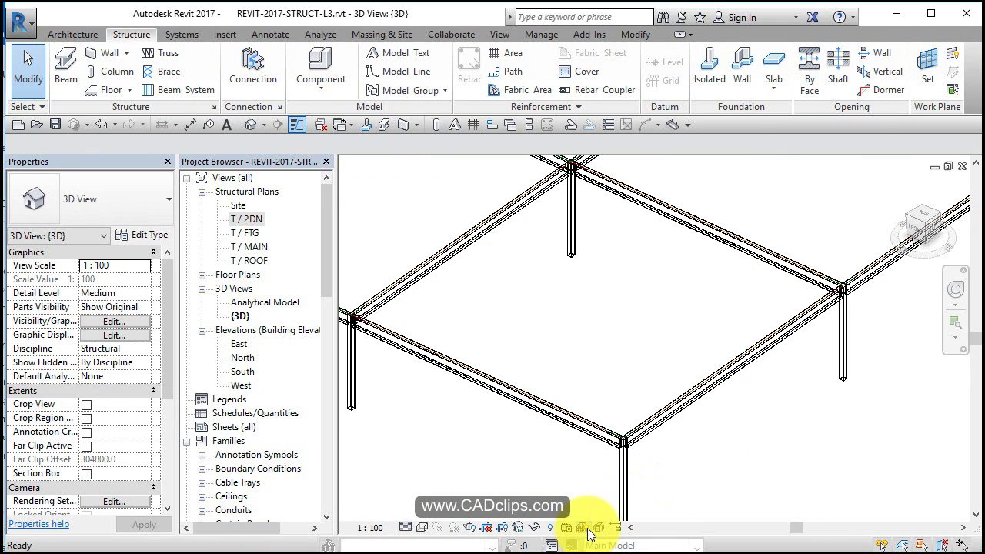
scroll(645, 437, "up", 2)
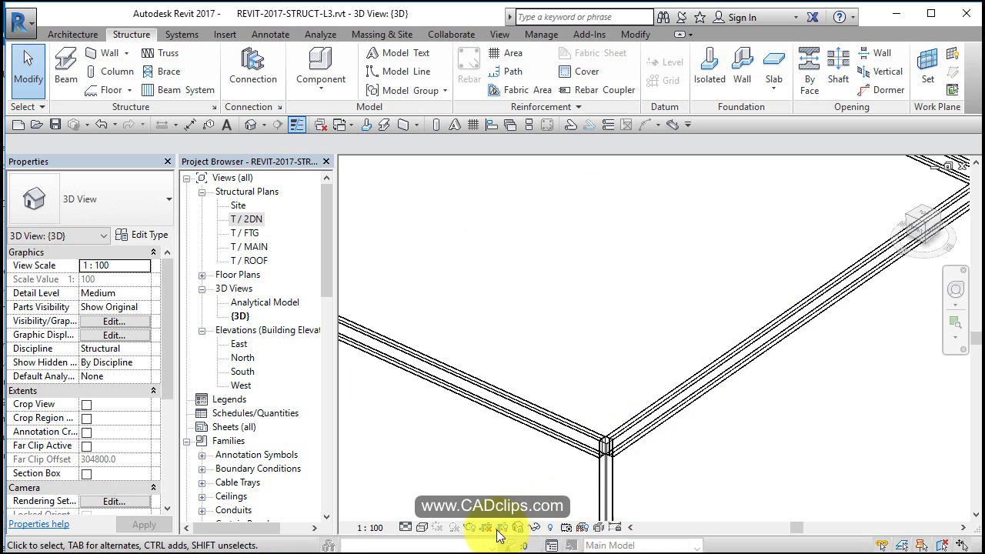
Switch the 3D view's visual style to Hidden Line and reorbit the frame.
left_click(422, 527)
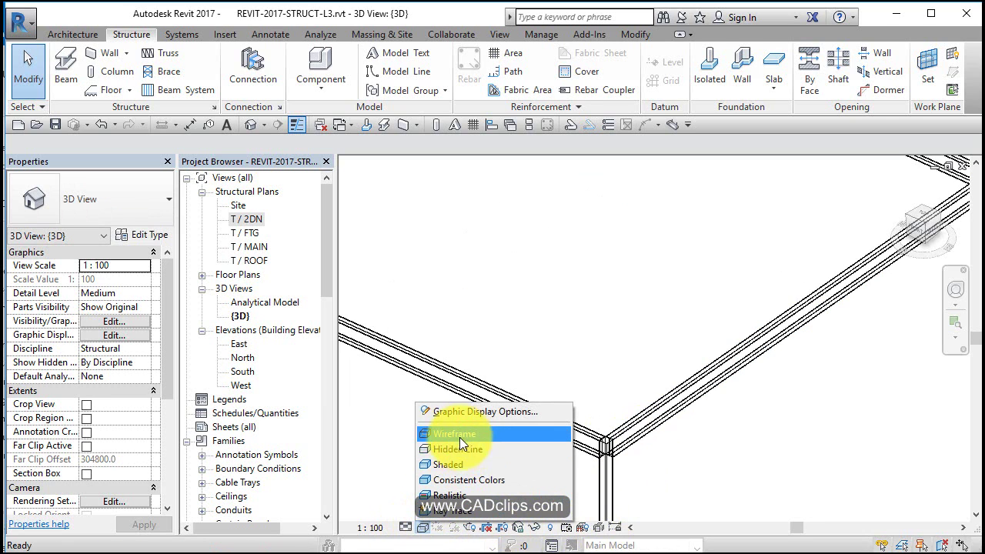
left_click(485, 449)
scroll(702, 410, "down", 2)
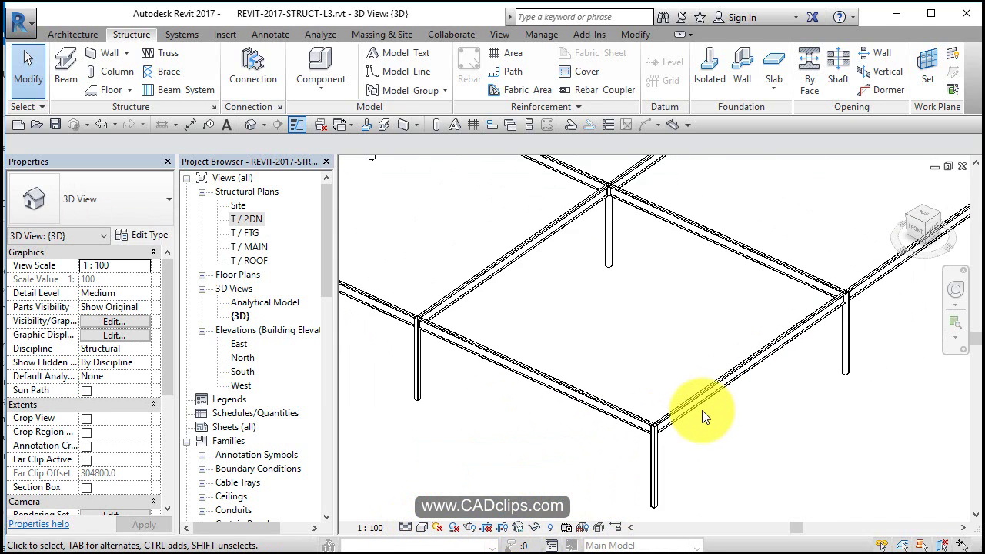
scroll(701, 410, "down", 3)
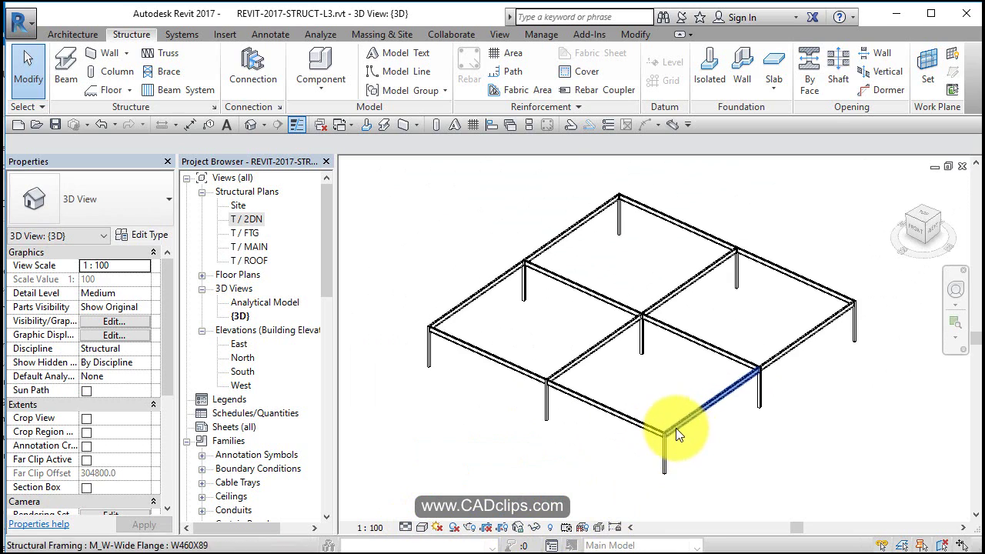
middle_click_drag(675, 427, 834, 457, "shift")
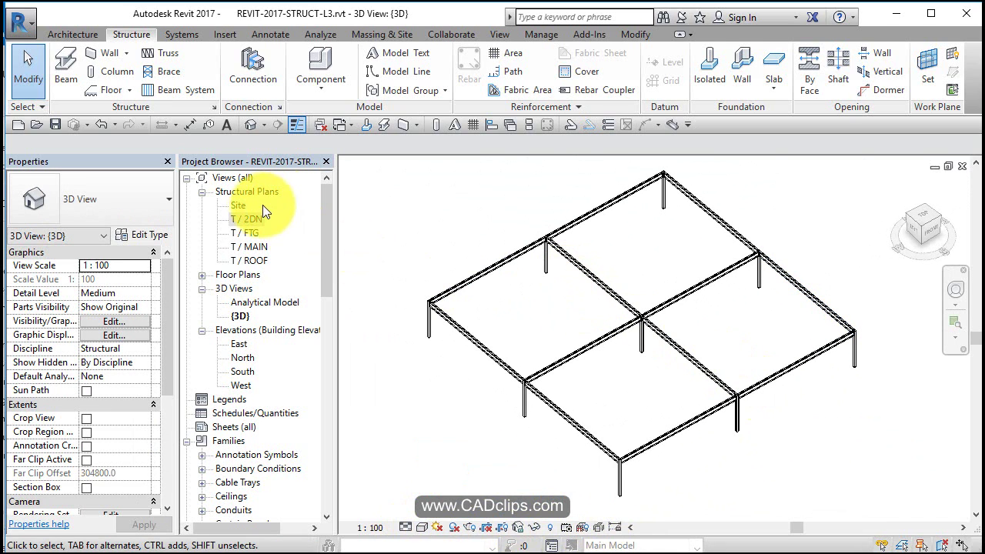
Rename the T / 2DN plan to T / 2ND, renaming its matching level too.
double_click(250, 247)
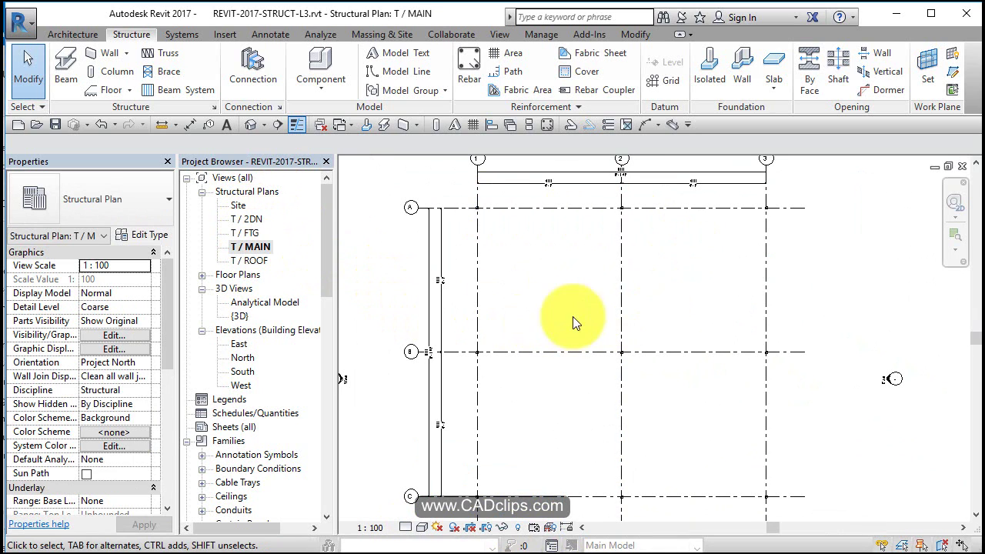
right_click(251, 218)
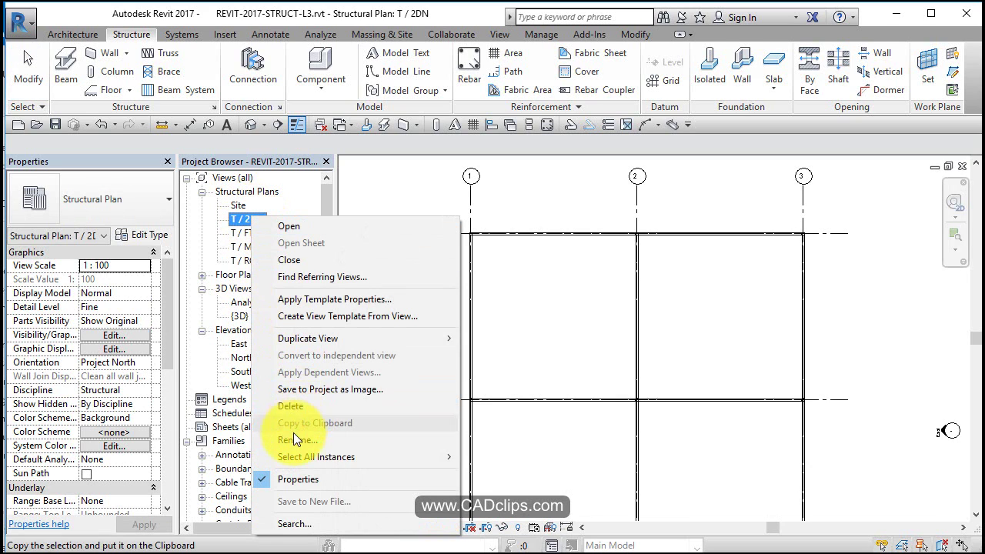
left_click(293, 438)
left_click(474, 220)
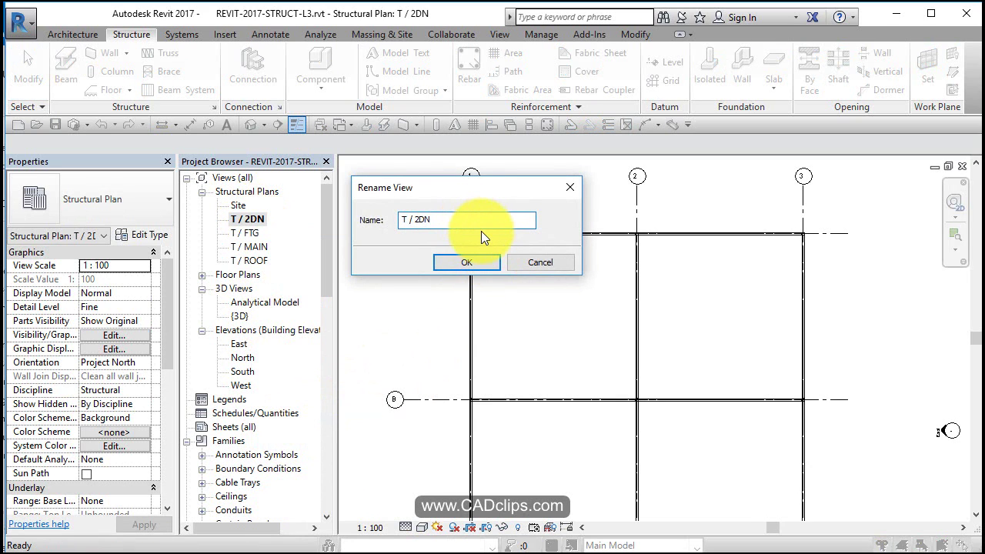
key("BackSpace")
key("BackSpace")
type("ND")
left_click(471, 261)
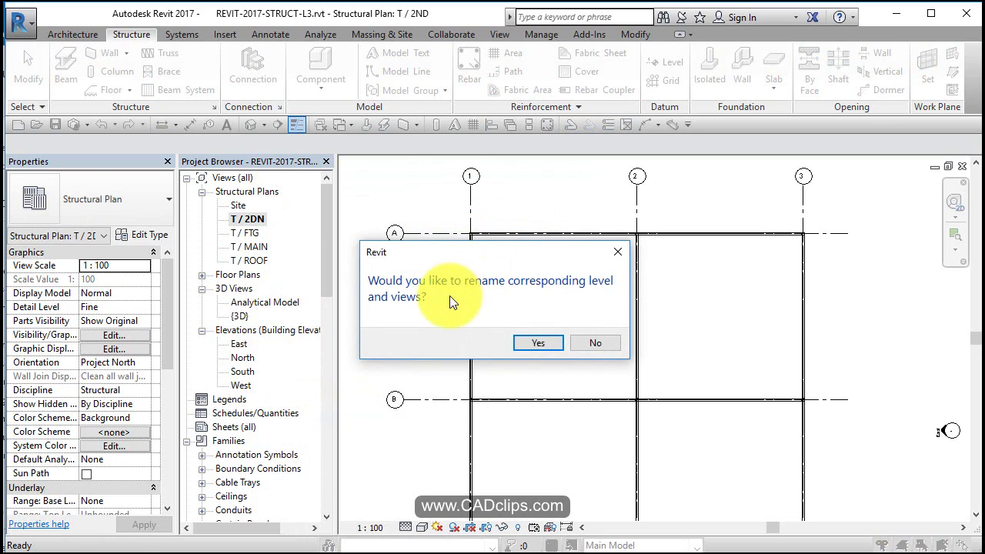
left_click(534, 344)
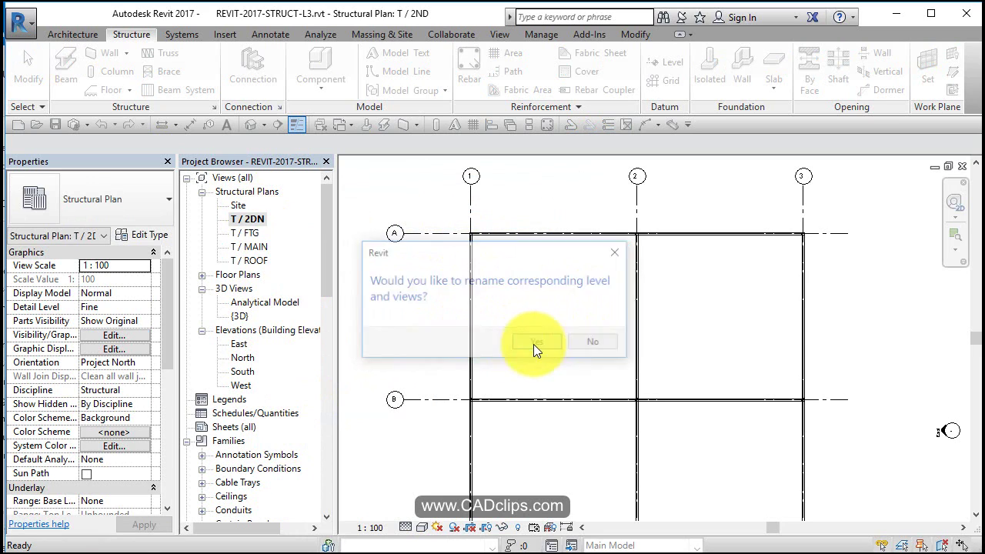
Pan the T / 2ND plan to recentre the grid and its bubbles.
scroll(554, 351, "down", 1)
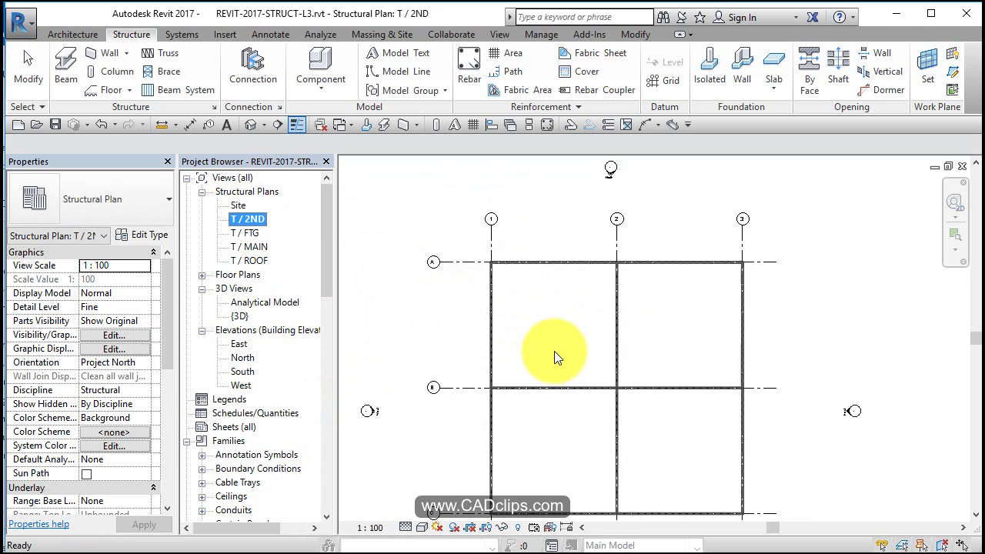
scroll(554, 351, "down", 1)
middle_click_drag(578, 392, 631, 280)
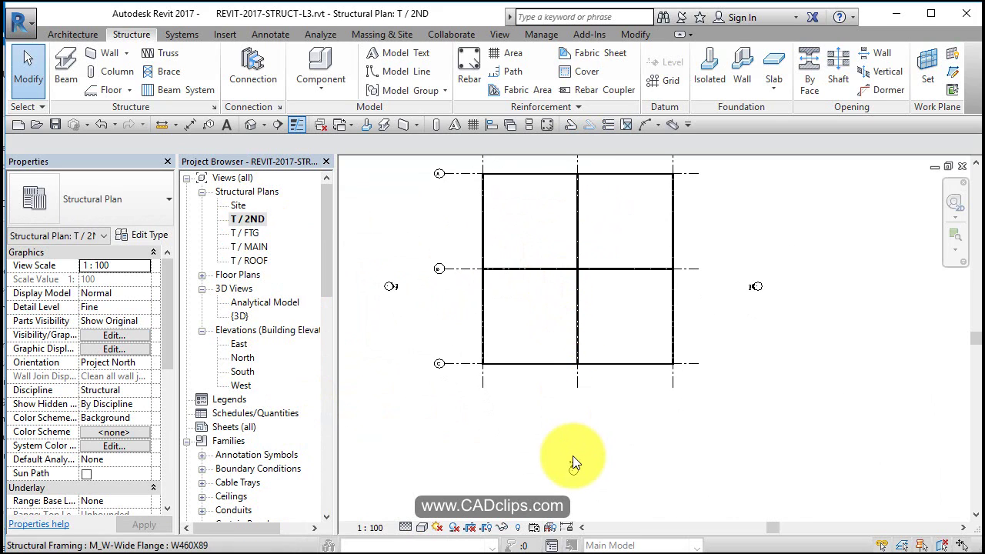
middle_click_drag(563, 340, 581, 422)
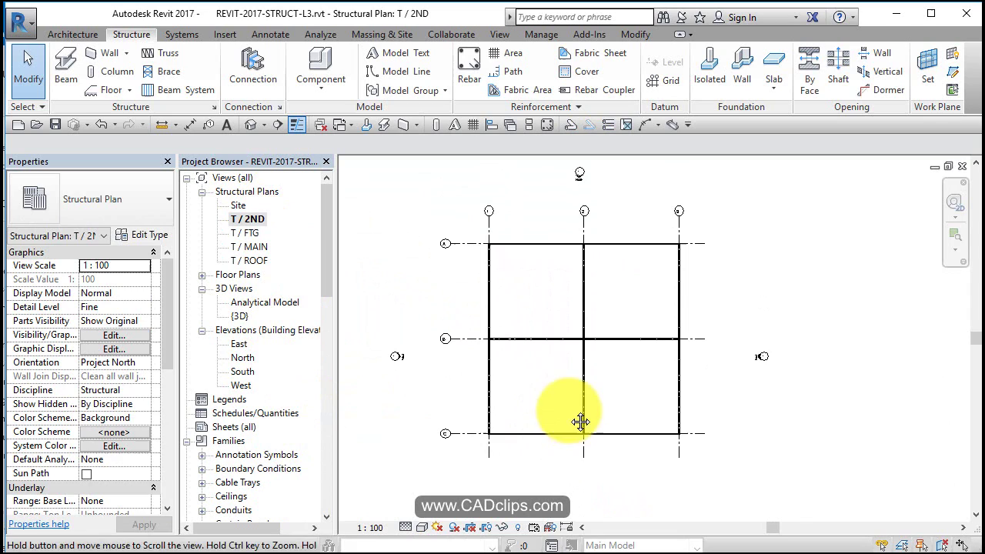